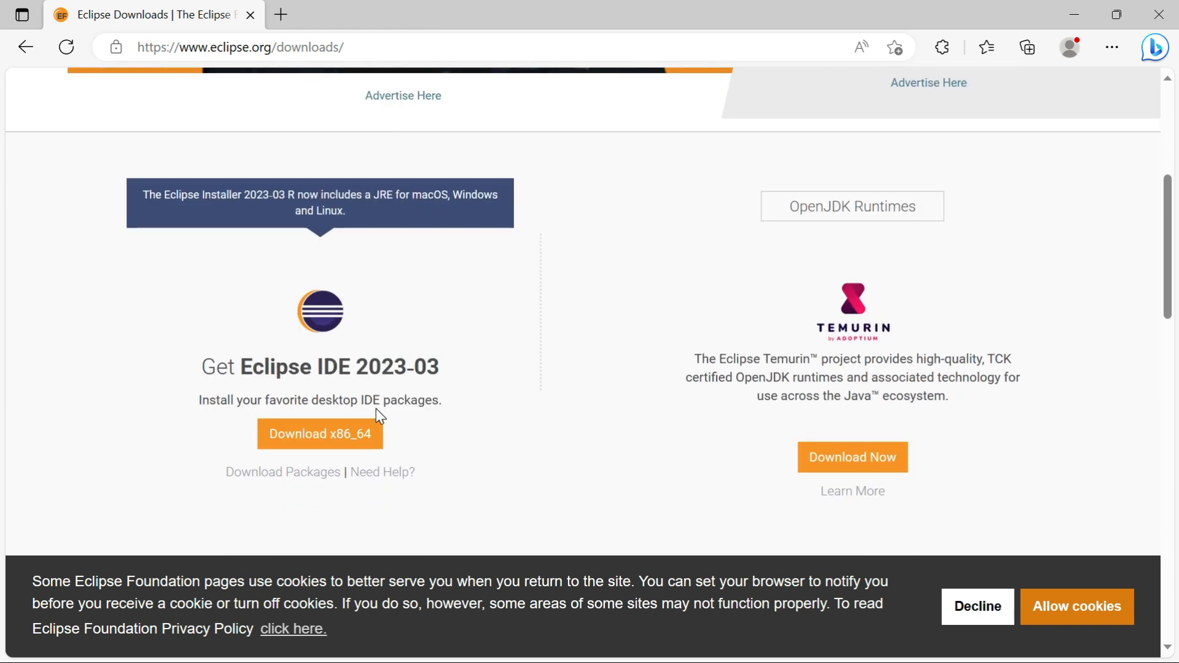
Download the Eclipse IDE 2023-03 x86_64 installer, eclipse-inst-jre-win64.exe, from the Eclipse downloads page.
{"action": "scroll", "coordinate": [376, 407], "scroll_direction": "down", "scroll_amount": 1}
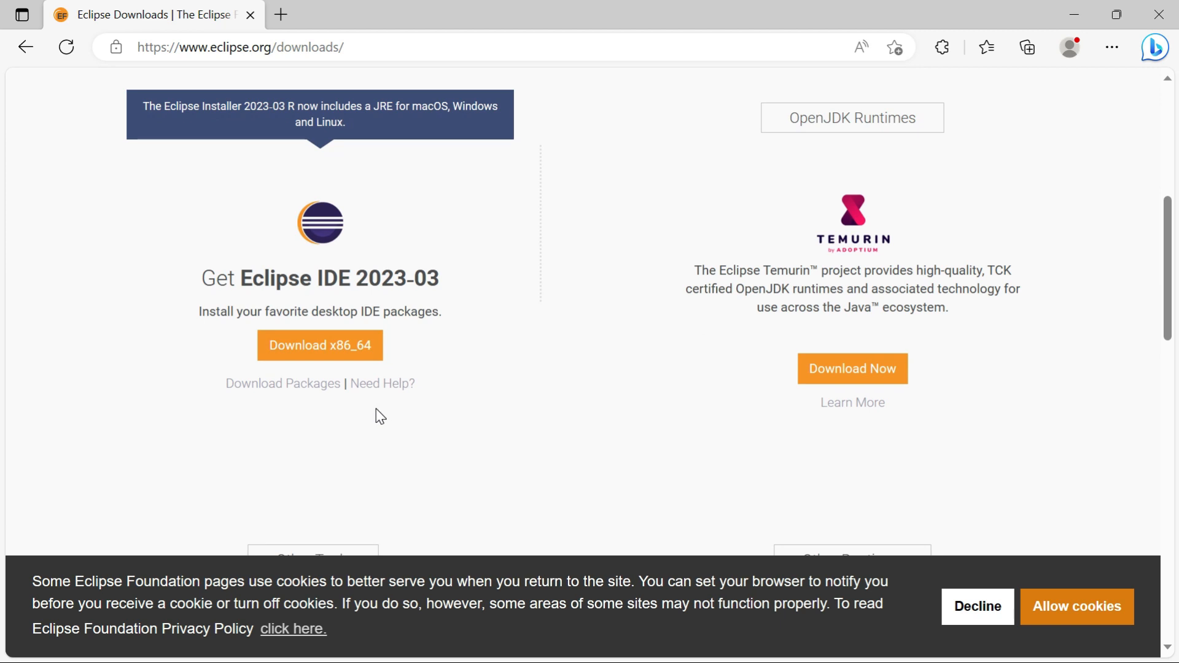
{"action": "scroll", "coordinate": [353, 407], "scroll_direction": "down", "scroll_amount": 4}
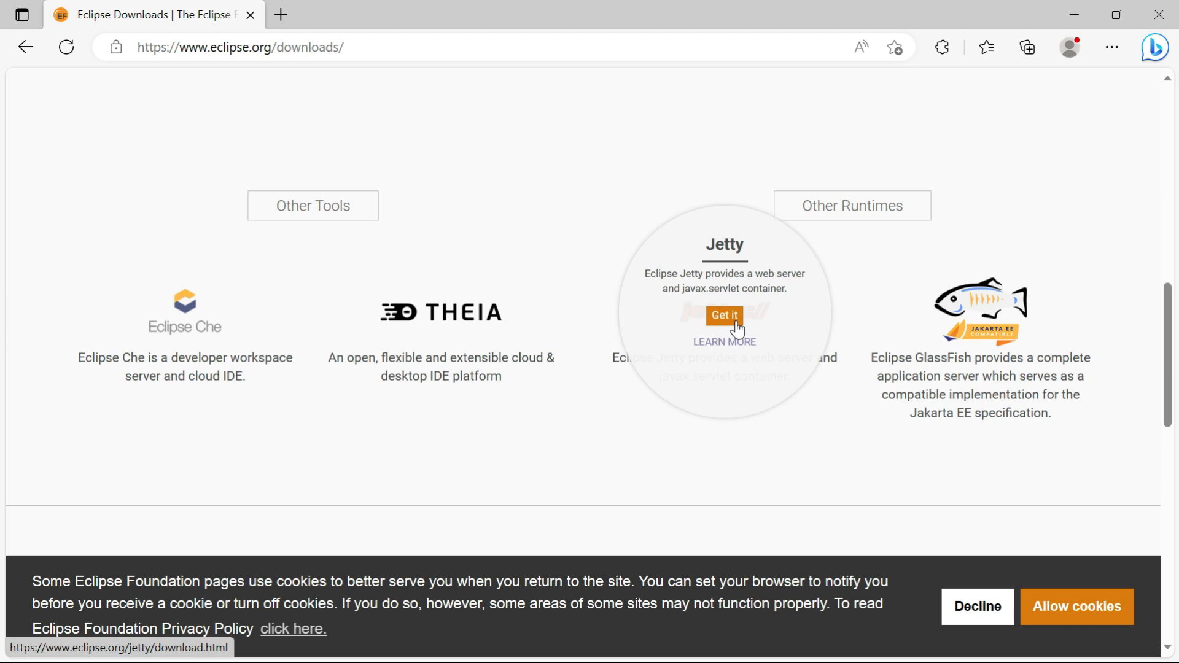
{"action": "scroll", "coordinate": [441, 319], "scroll_direction": "up", "scroll_amount": 4}
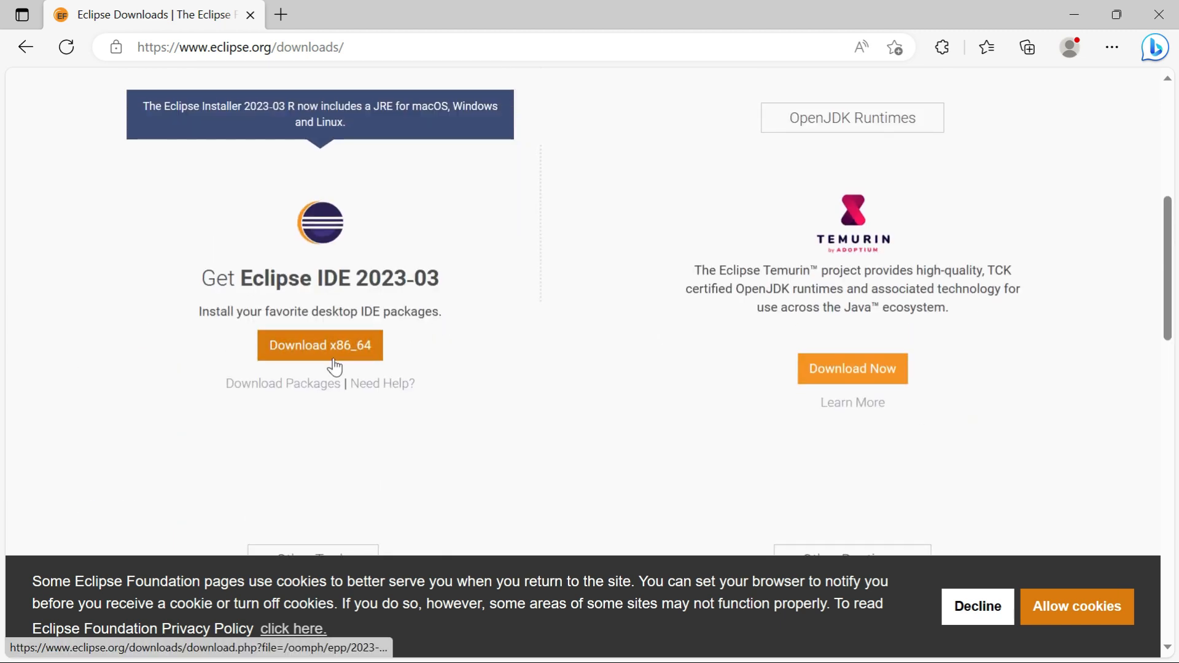
{"action": "left_click", "coordinate": [308, 354]}
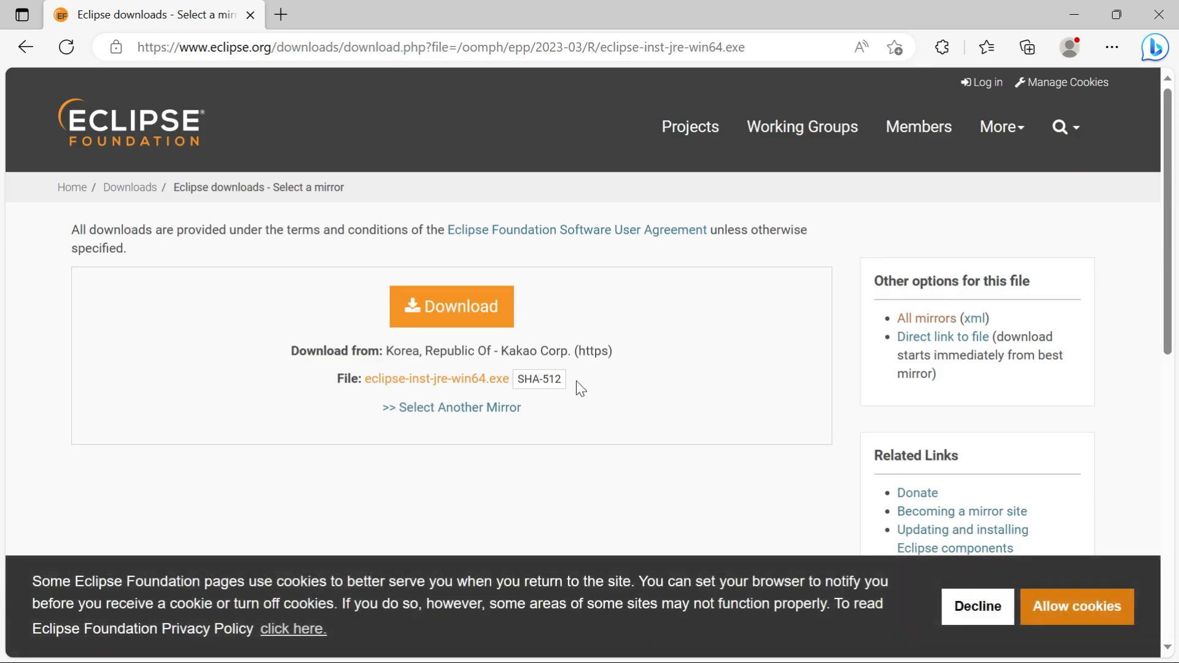
{"action": "left_click", "coordinate": [445, 371]}
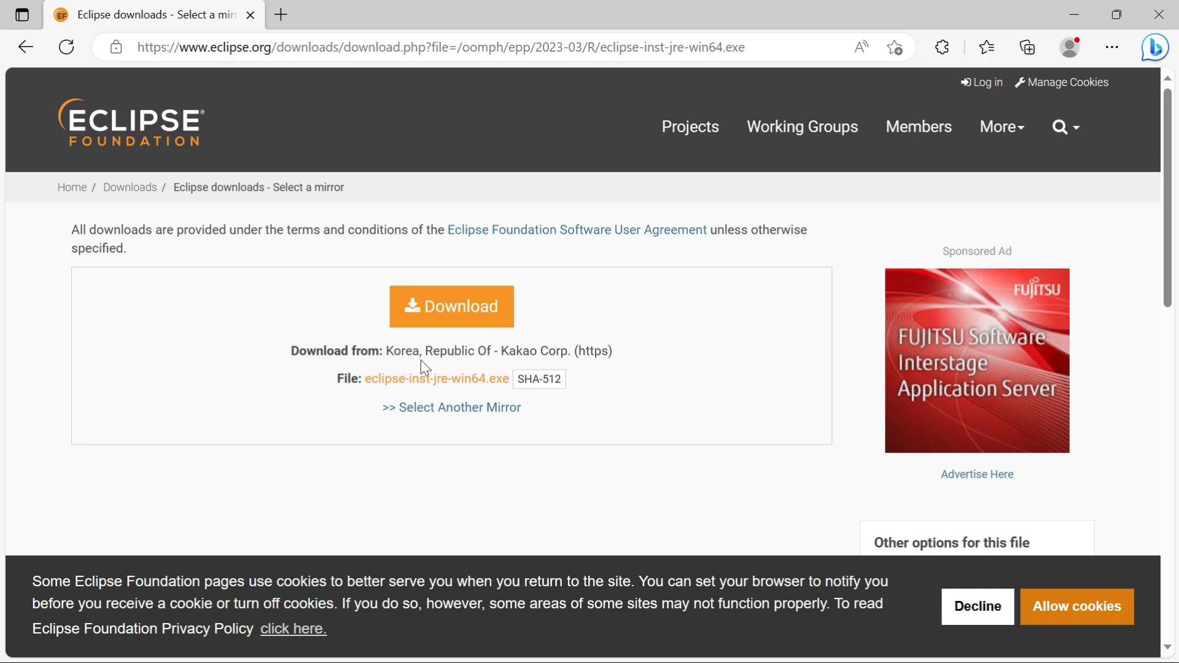
{"action": "left_click", "coordinate": [486, 379]}
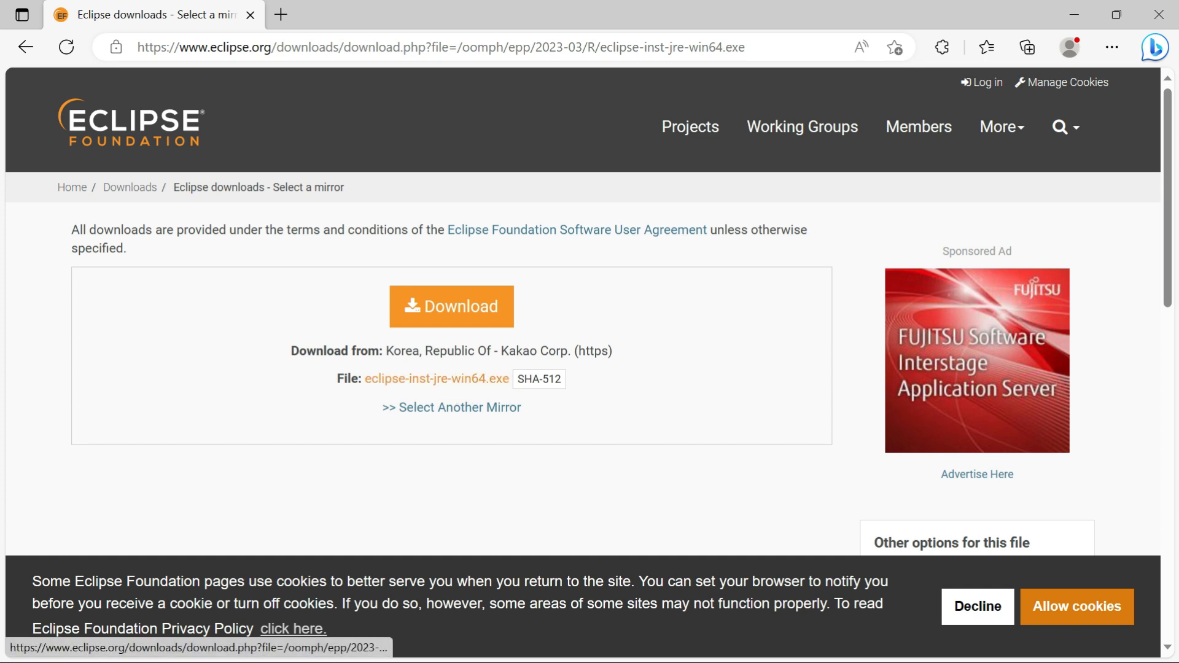
{"action": "left_click", "coordinate": [446, 321]}
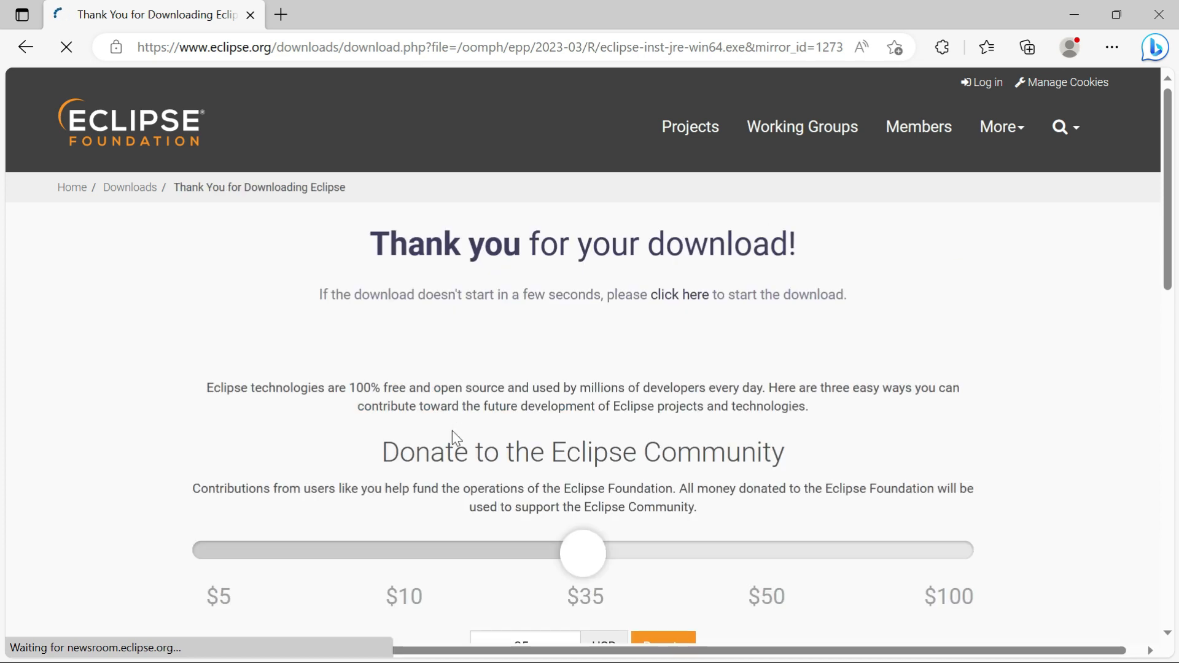
{"action": "scroll", "coordinate": [452, 430], "scroll_direction": "down", "scroll_amount": 5}
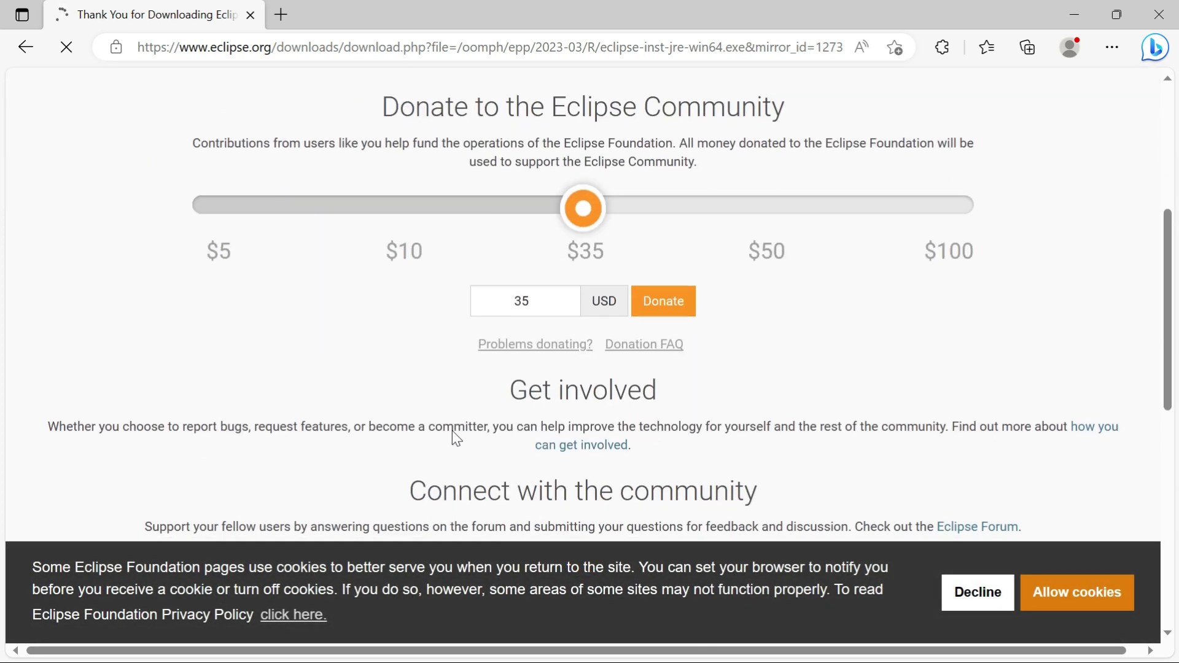
{"action": "scroll", "coordinate": [452, 430], "scroll_direction": "down", "scroll_amount": 5}
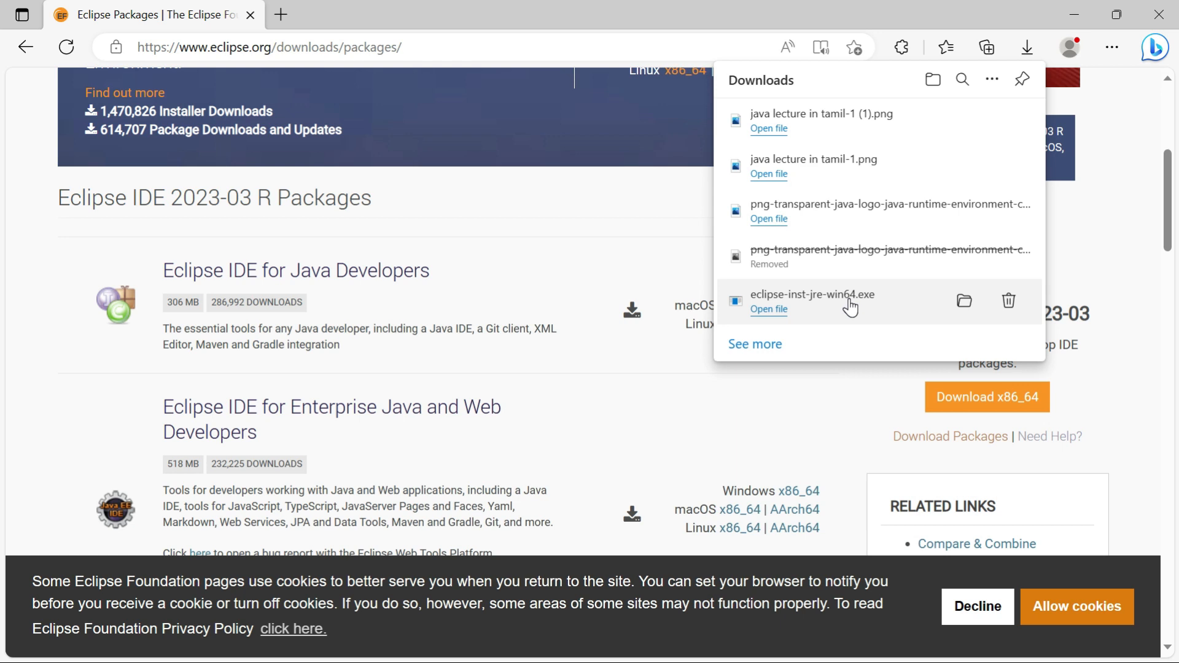
Run the downloaded eclipse-inst-jre-win64.exe and switch from the browser to the Eclipse Installer.
{"action": "left_click", "coordinate": [859, 296]}
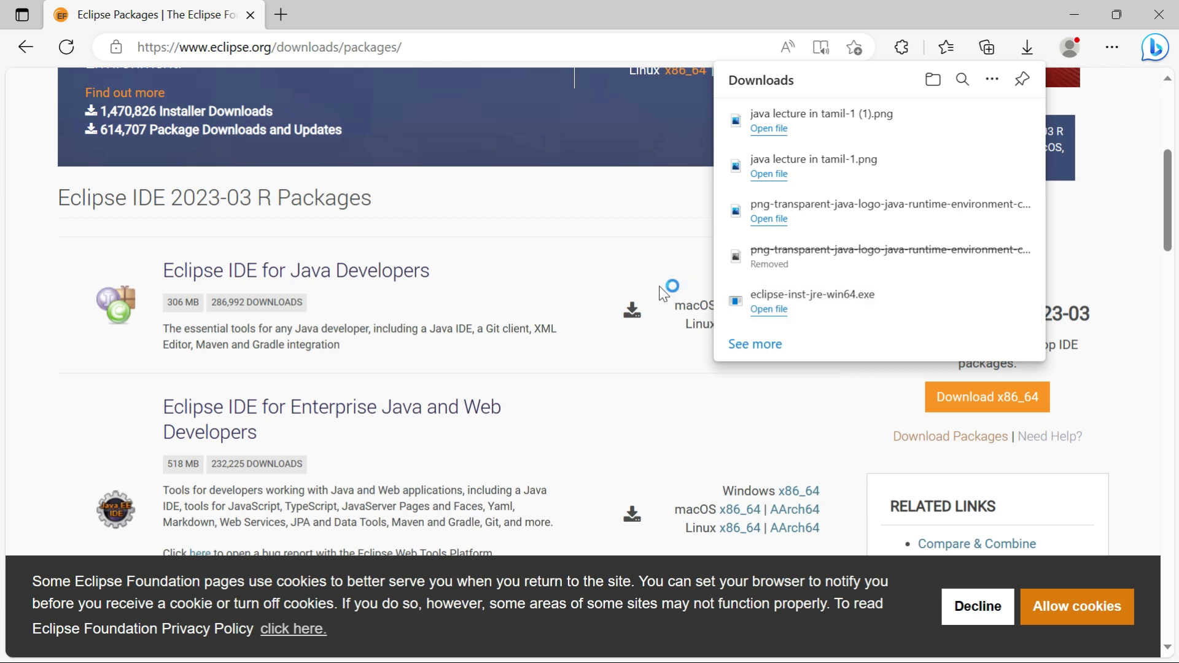
{"action": "left_click", "coordinate": [1079, 14]}
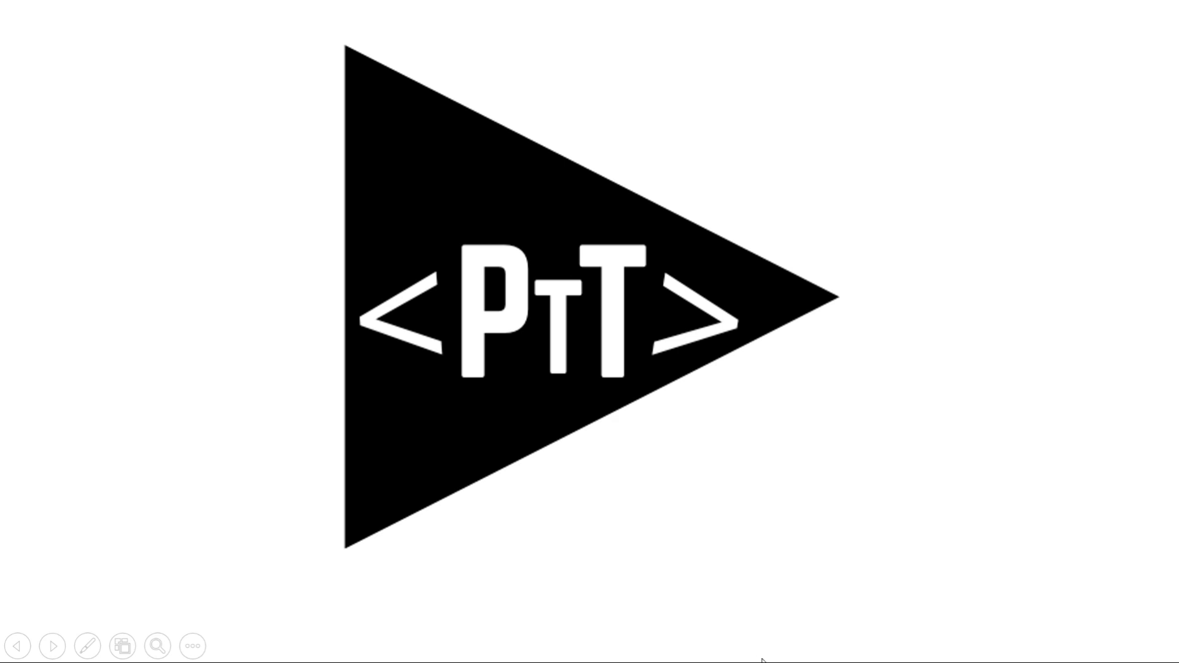
{"action": "key", "text": "super"}
{"action": "left_click", "coordinate": [792, 649]}
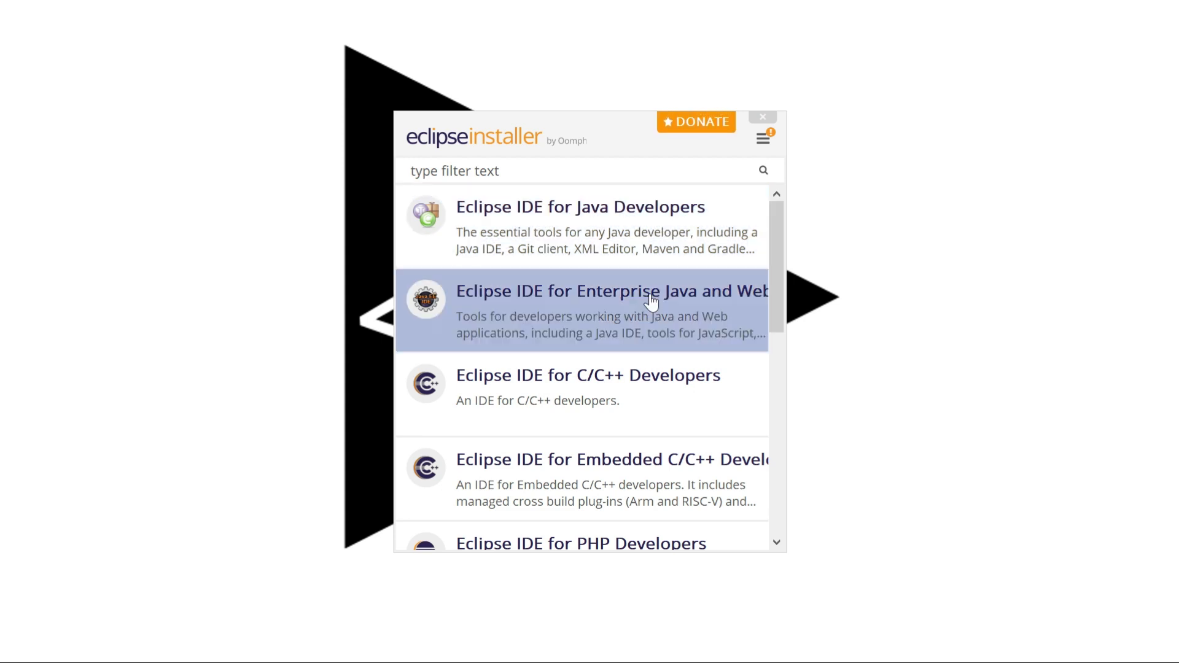
Install Eclipse IDE for Java Developers with the default folder and shortcuts, accepting the Eclipse Foundation Software User Agreement.
{"action": "scroll", "coordinate": [634, 339], "scroll_direction": "down", "scroll_amount": 2}
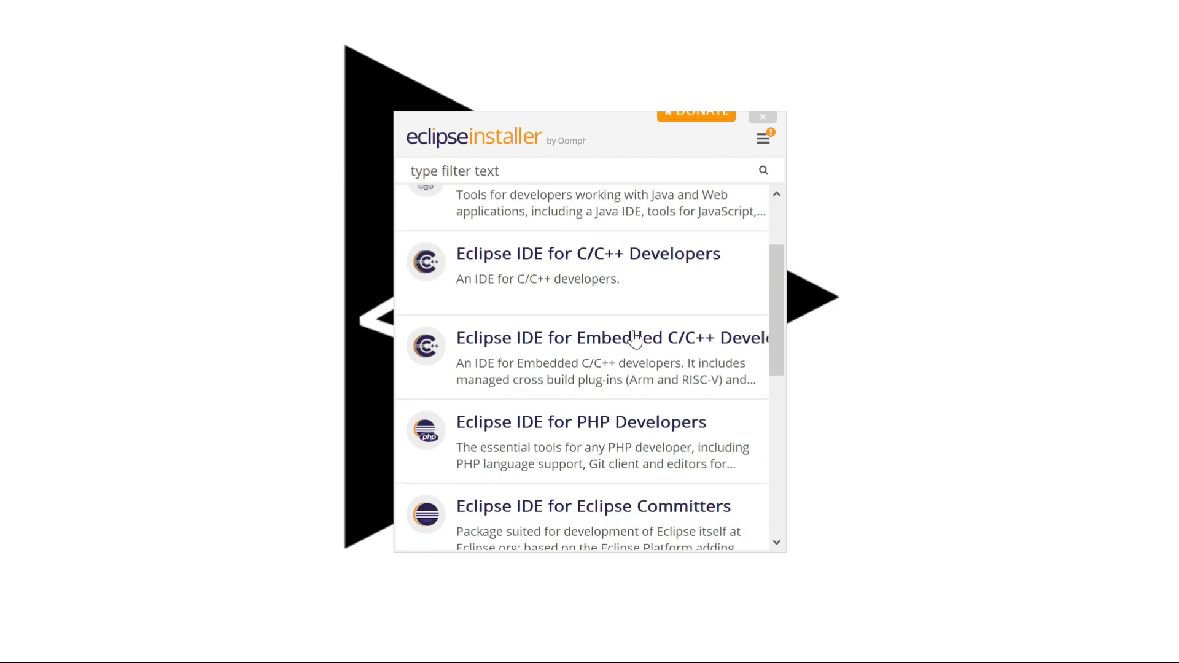
{"action": "scroll", "coordinate": [633, 338], "scroll_direction": "down", "scroll_amount": 6}
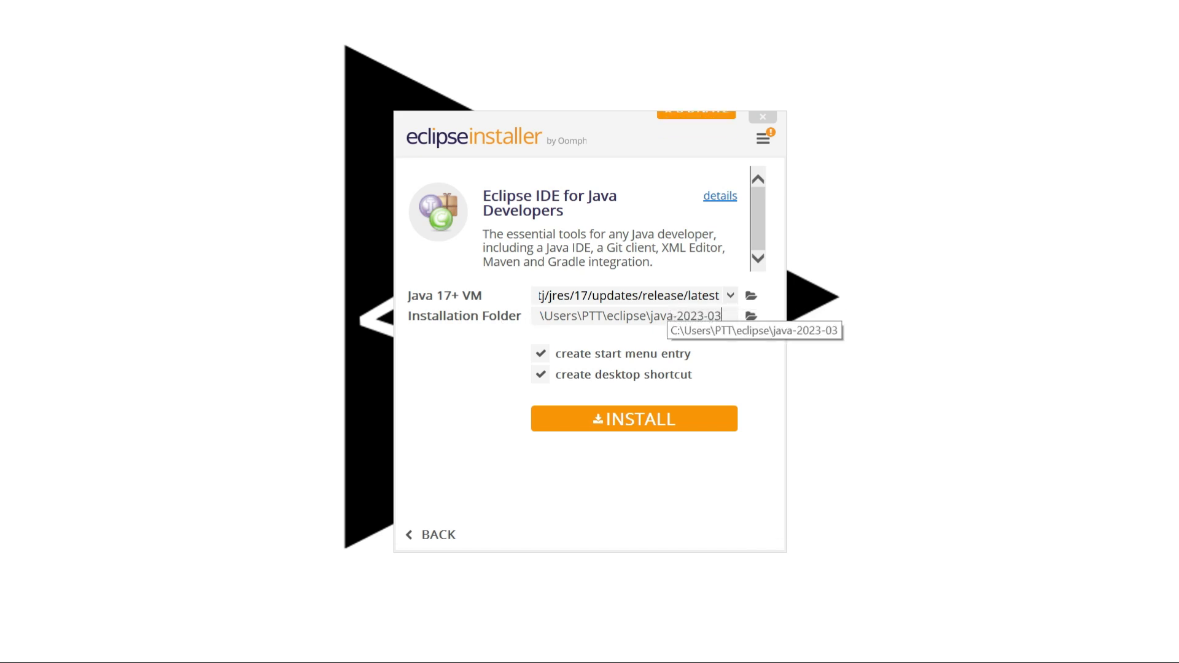
{"action": "left_click", "coordinate": [684, 418]}
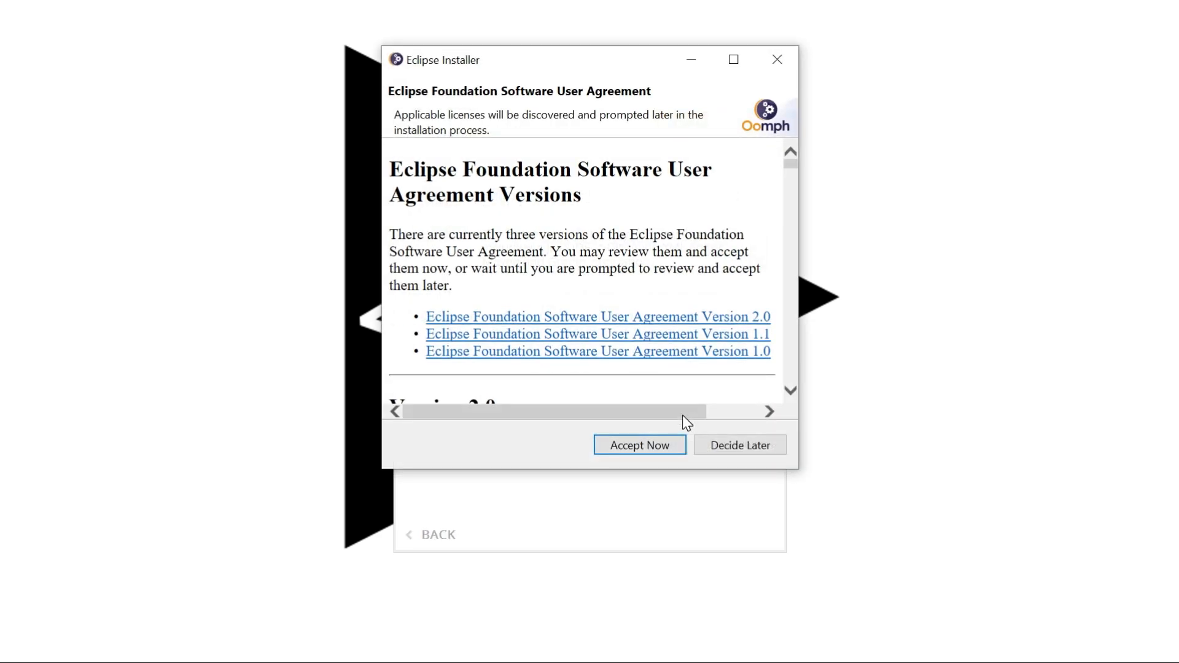
{"action": "left_click", "coordinate": [660, 448]}
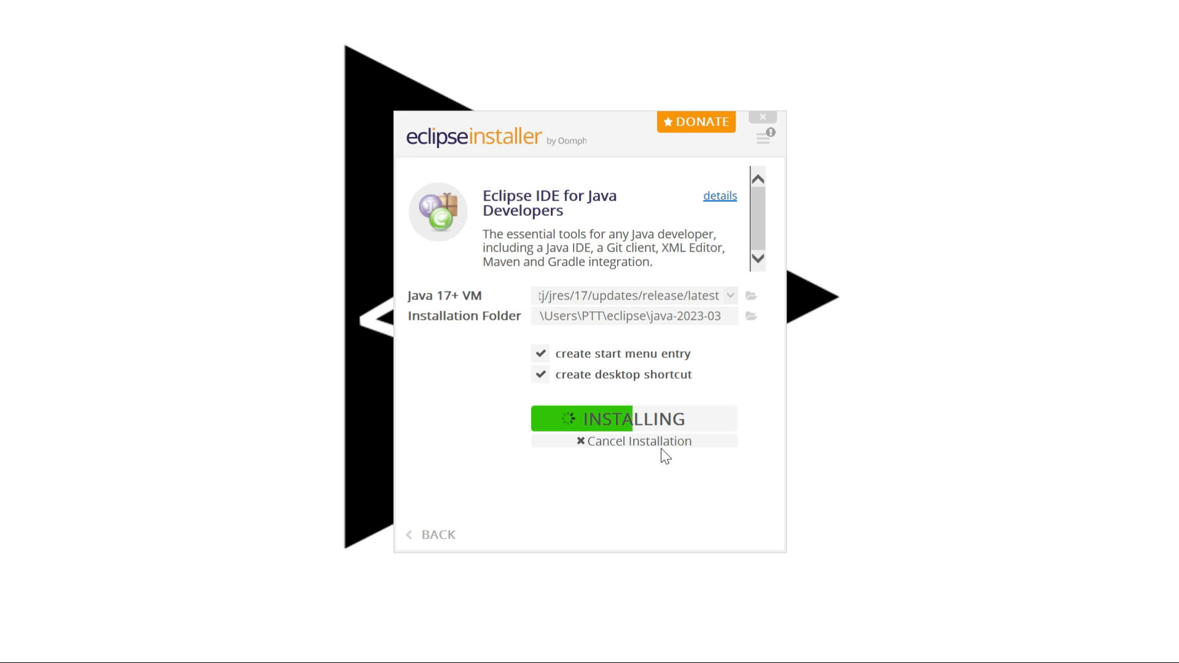
Launch the installed Eclipse IDE with the default eclipse-workspace directory as workspace.
{"action": "left_click", "coordinate": [722, 421]}
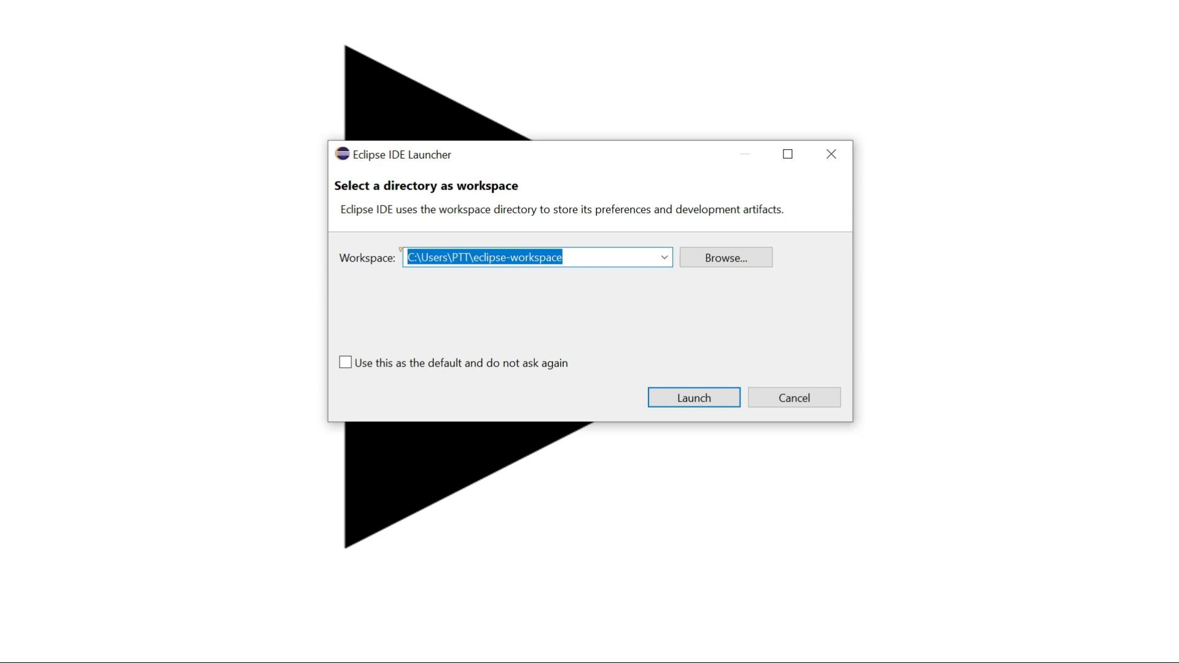
{"action": "left_click", "coordinate": [712, 400]}
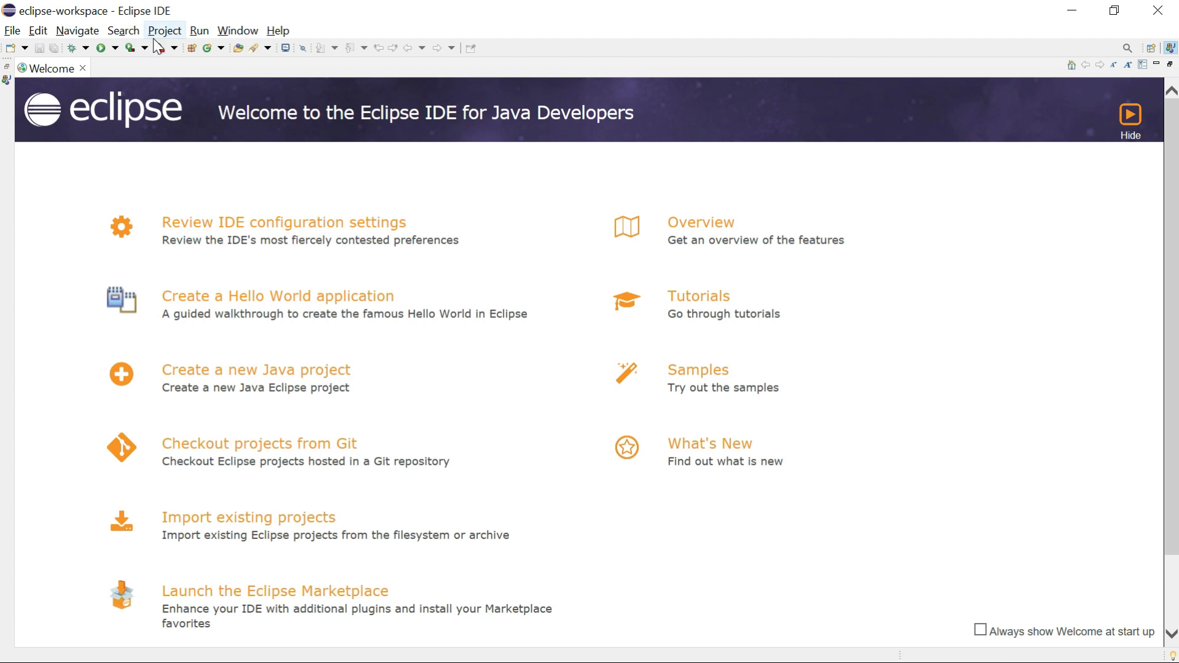
Open the Java (default) perspective from the full list of perspectives.
{"action": "left_click", "coordinate": [238, 30]}
{"action": "mouse_move", "coordinate": [273, 133]}
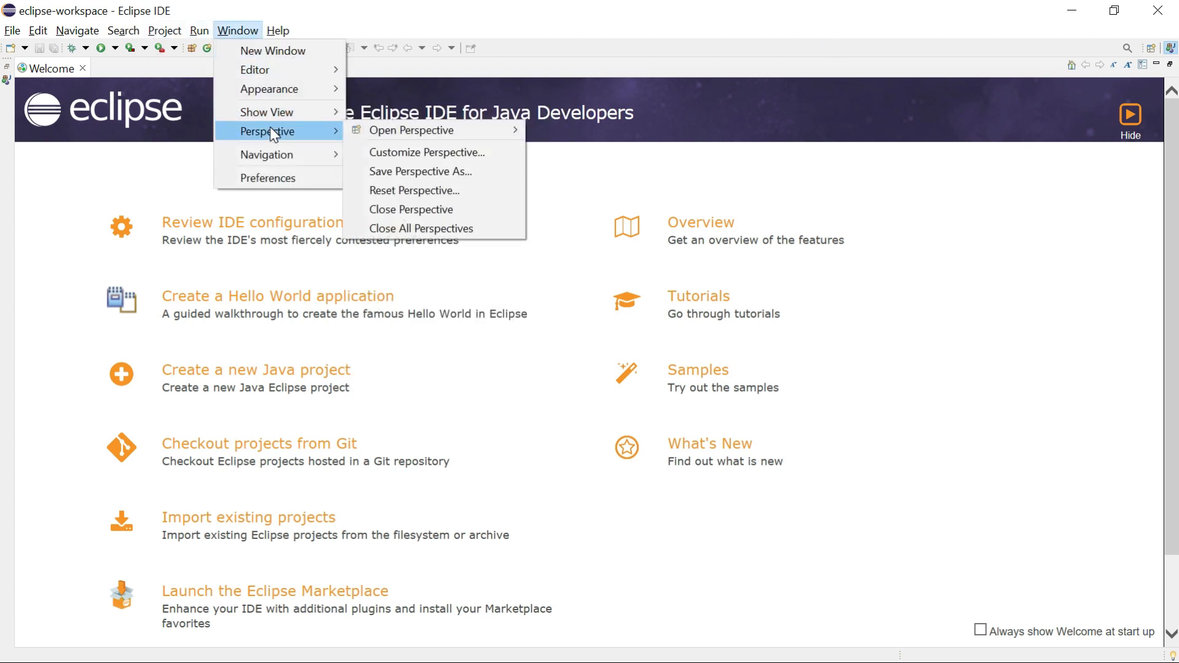
{"action": "mouse_move", "coordinate": [385, 131]}
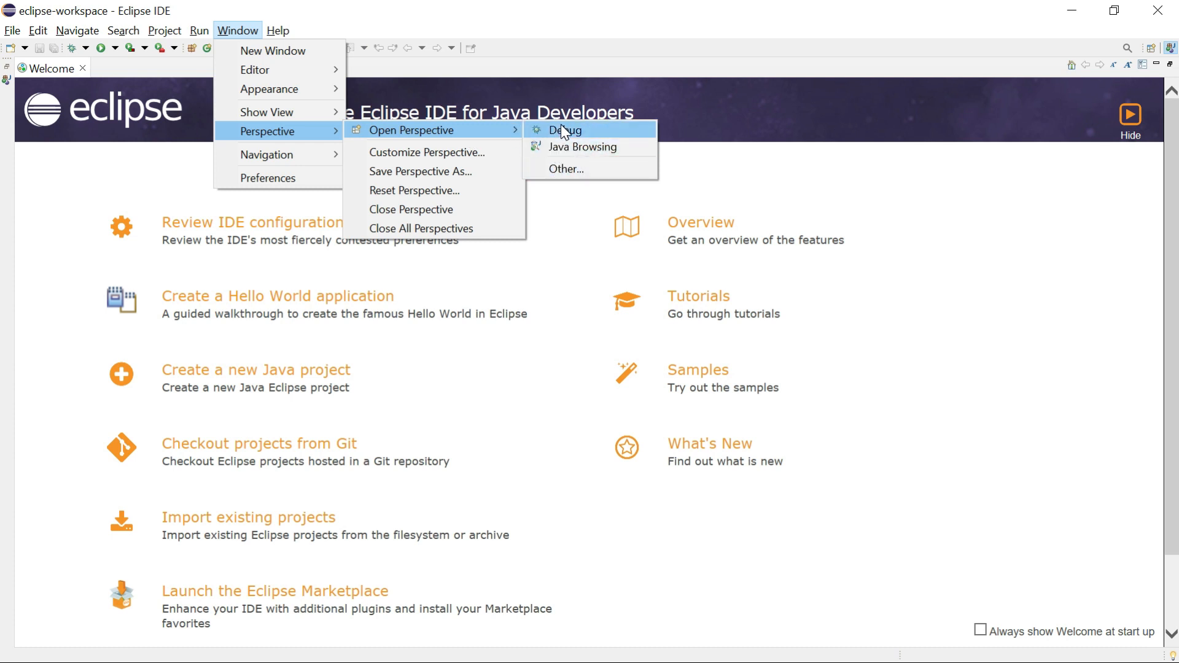
{"action": "left_click", "coordinate": [559, 168]}
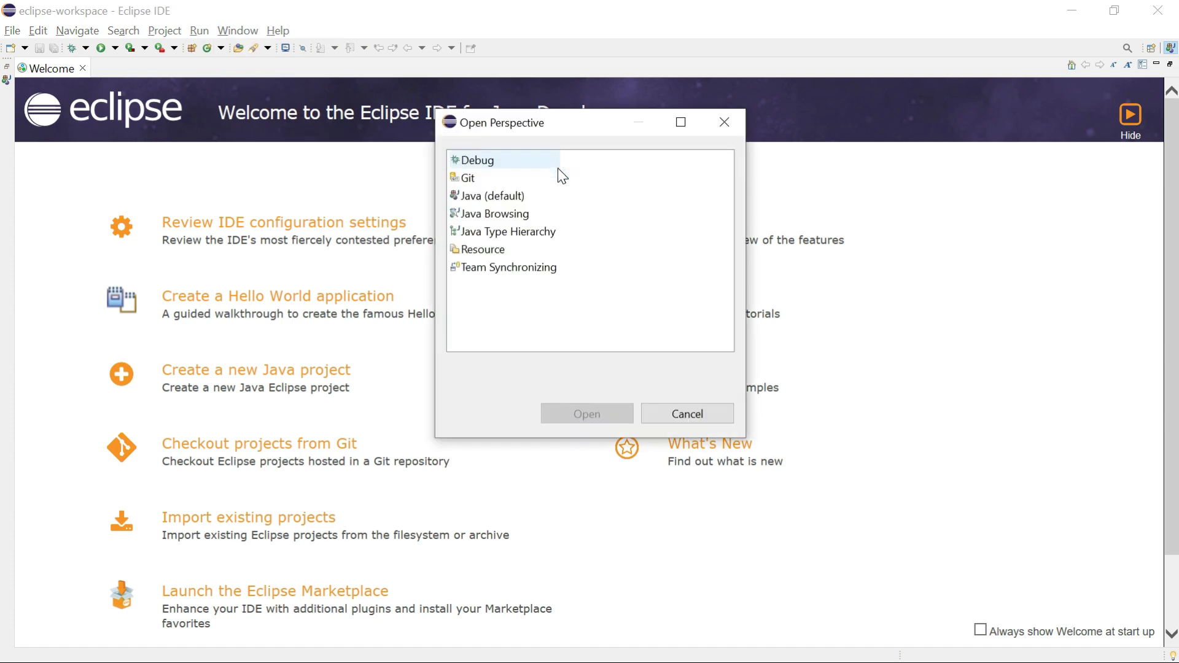
{"action": "left_click", "coordinate": [491, 197]}
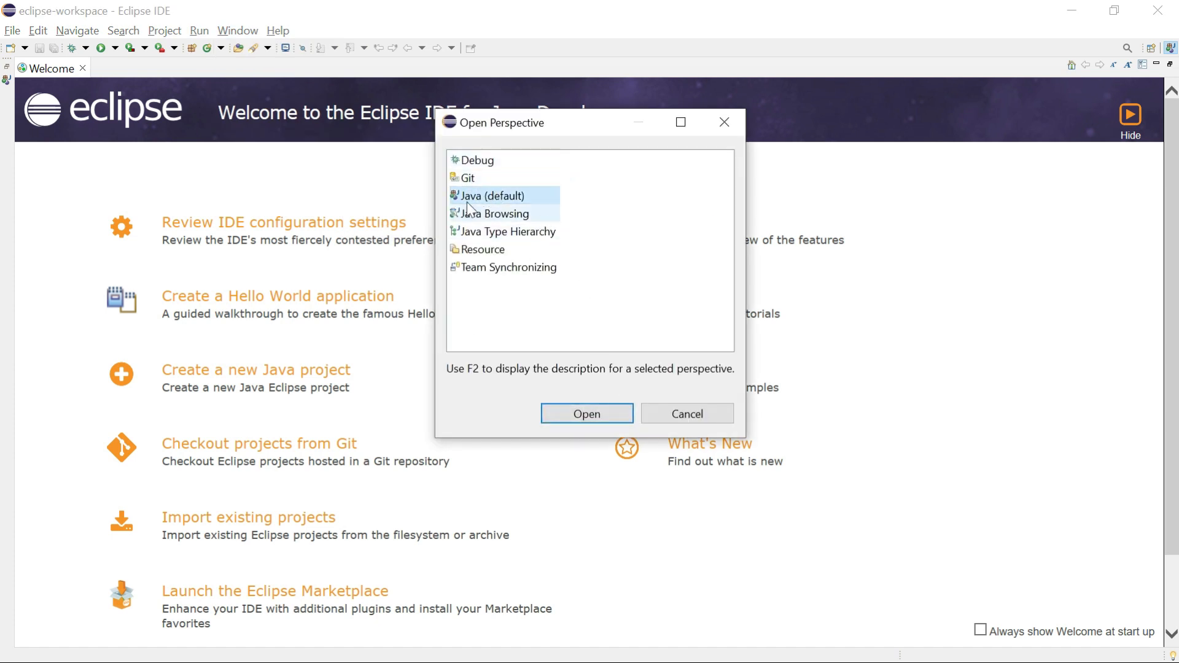
{"action": "left_click", "coordinate": [592, 415]}
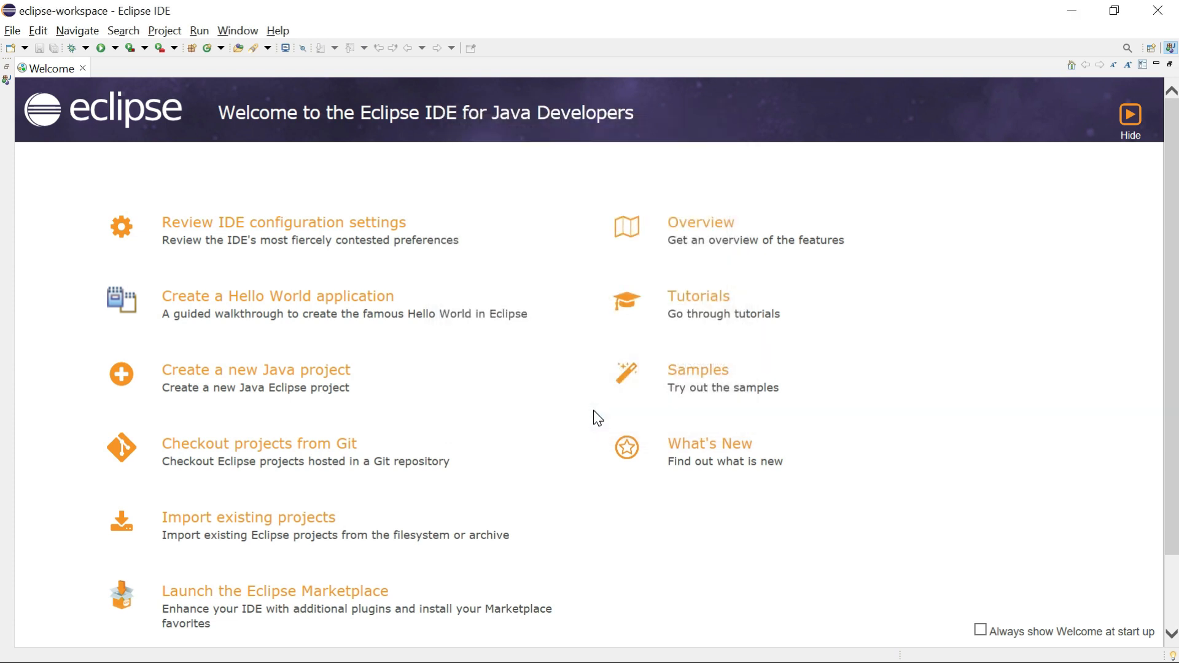
Start a new Java project and choose JavaSE-1.8 as its execution environment JRE.
{"action": "left_click", "coordinate": [12, 30]}
{"action": "mouse_move", "coordinate": [20, 50]}
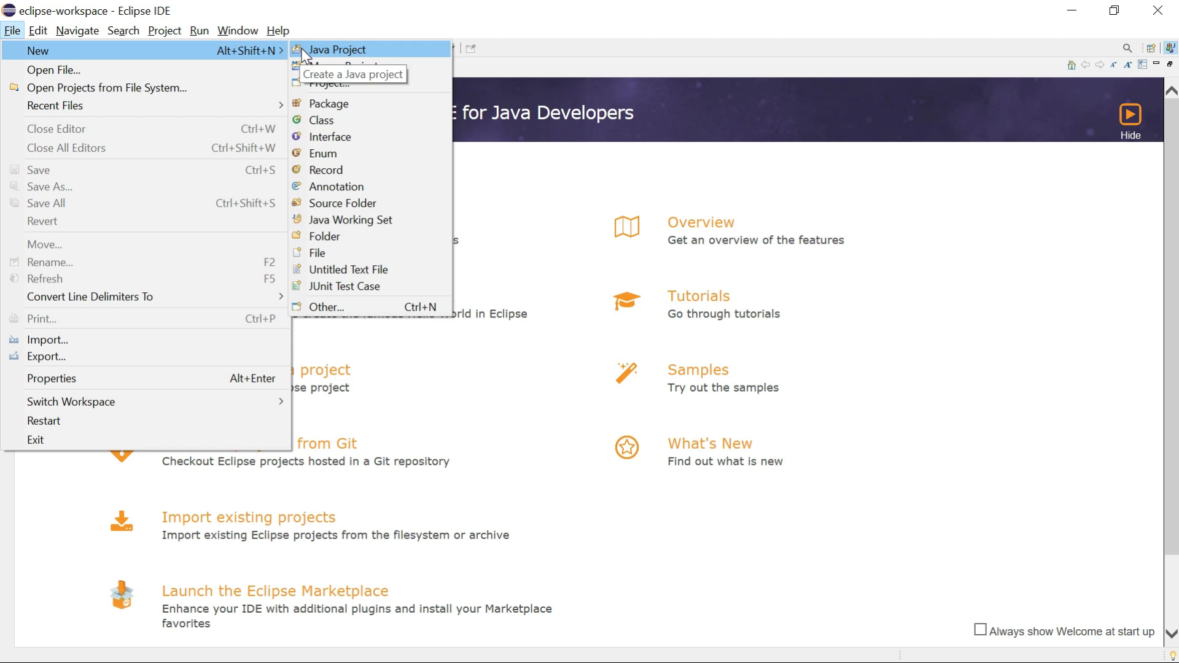
{"action": "left_click", "coordinate": [331, 50]}
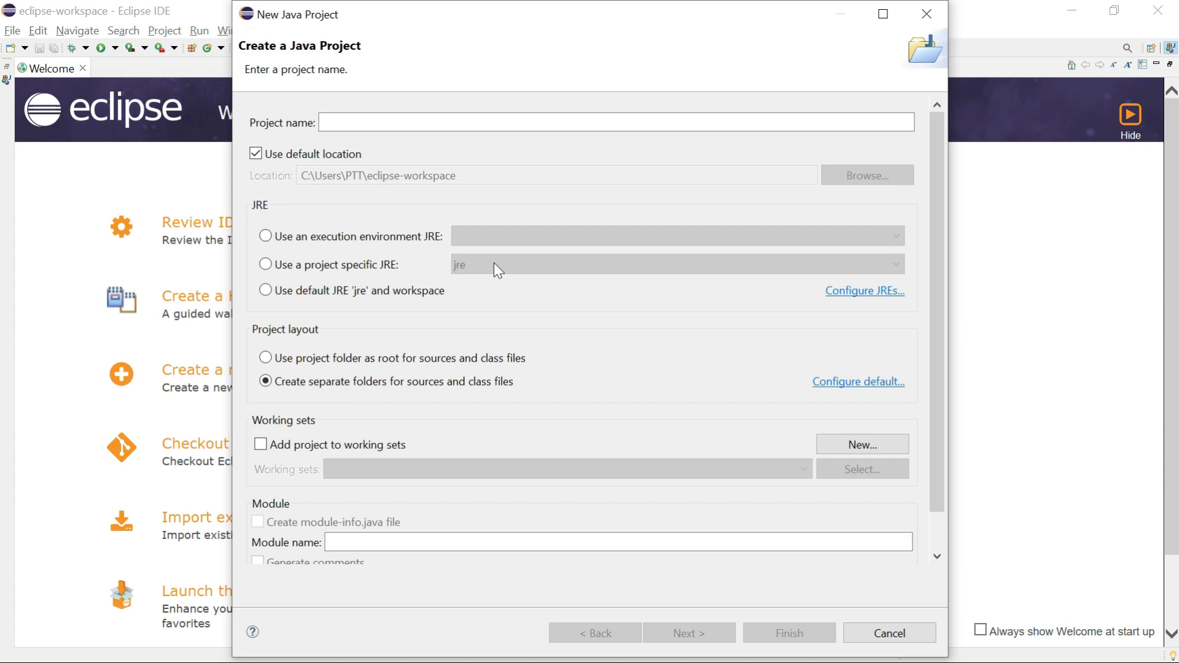
{"action": "type", "text": "com"}
{"action": "key", "text": "ctrl+a"}
{"action": "key", "text": "Right"}
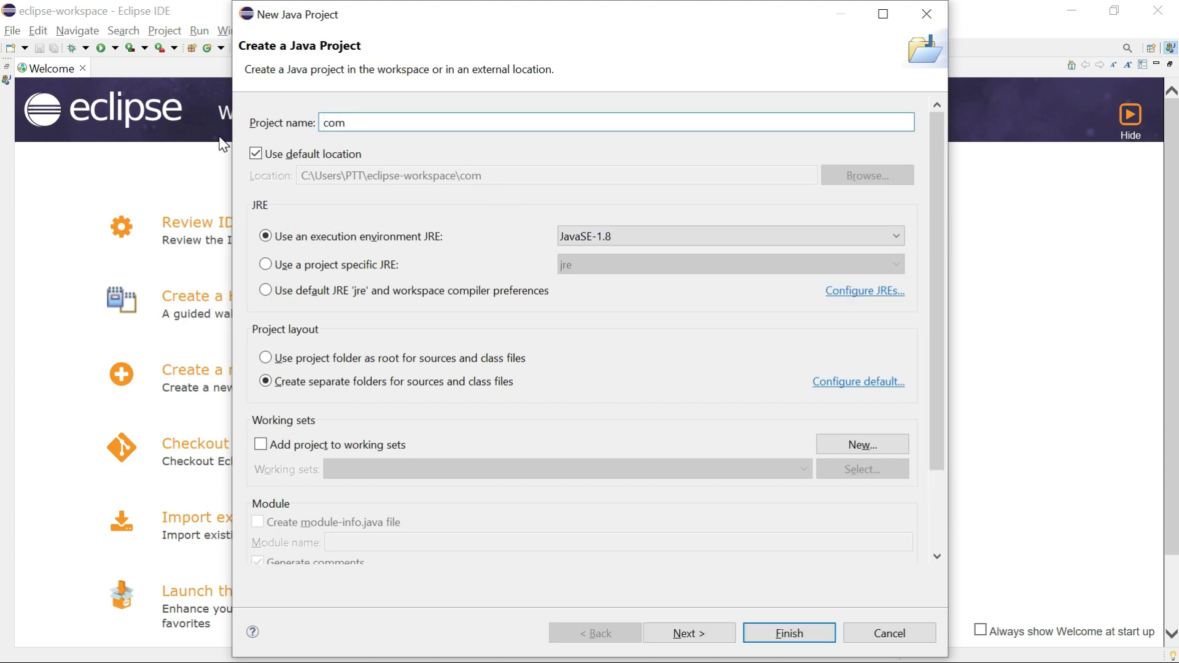
{"action": "left_click", "coordinate": [592, 236]}
{"action": "left_click", "coordinate": [603, 437]}
Name the new Java project HelloWorld and create it in the default location.
{"action": "double_click", "coordinate": [336, 123]}
{"action": "key", "text": "BackSpace"}
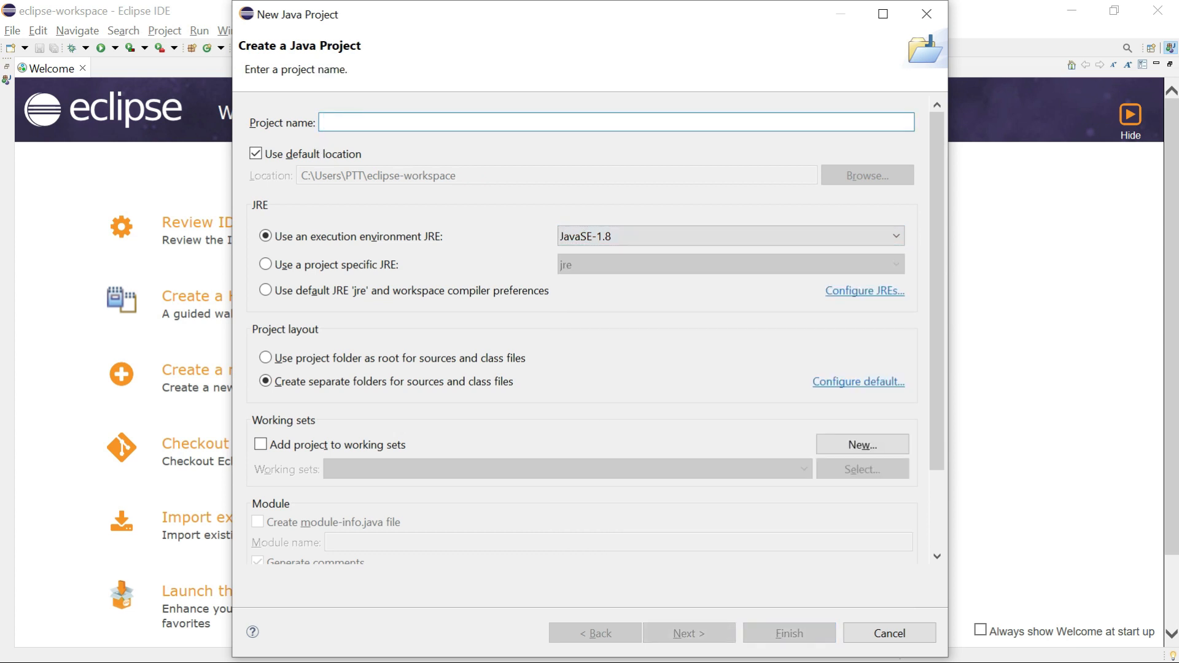
{"action": "type", "text": "Hello"}
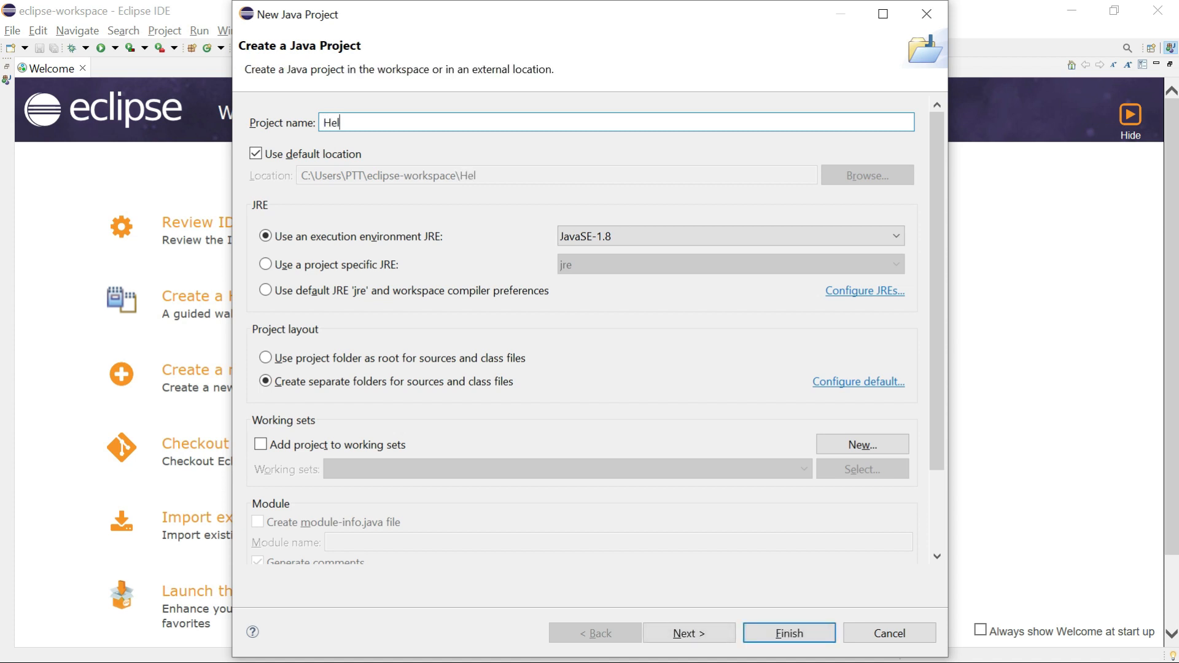
{"action": "type", "text": "World"}
{"action": "left_click", "coordinate": [785, 638]}
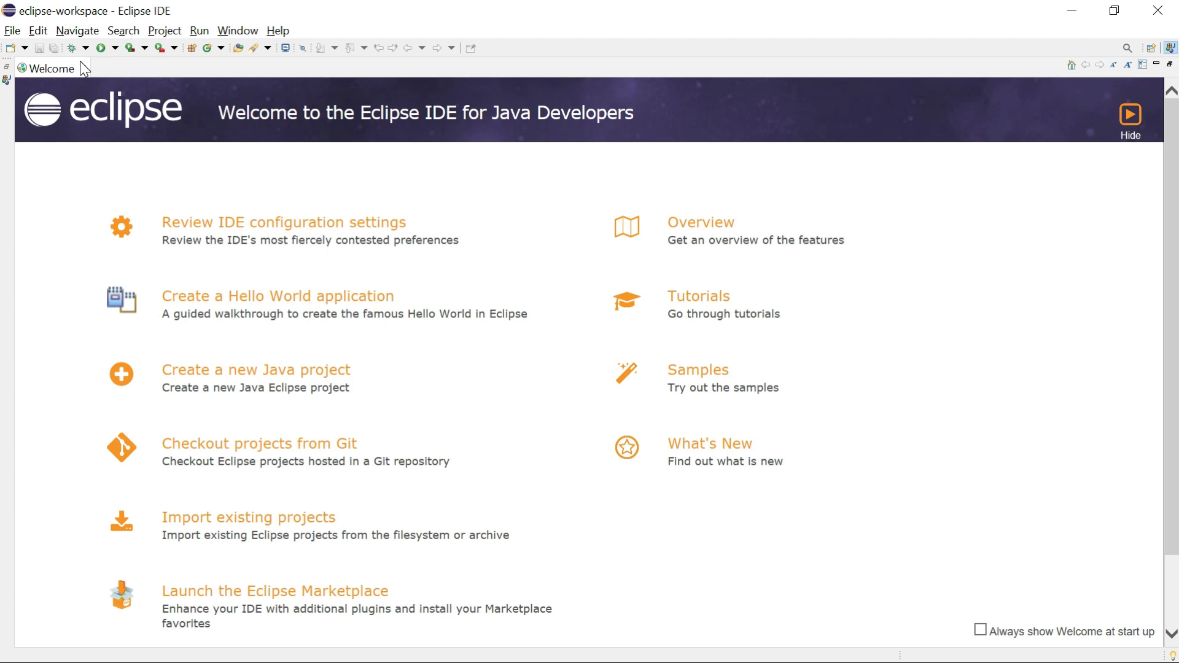
Close the Welcome page and show the Project Explorer view.
{"action": "left_click", "coordinate": [83, 67]}
{"action": "left_click", "coordinate": [232, 32]}
{"action": "mouse_move", "coordinate": [279, 74]}
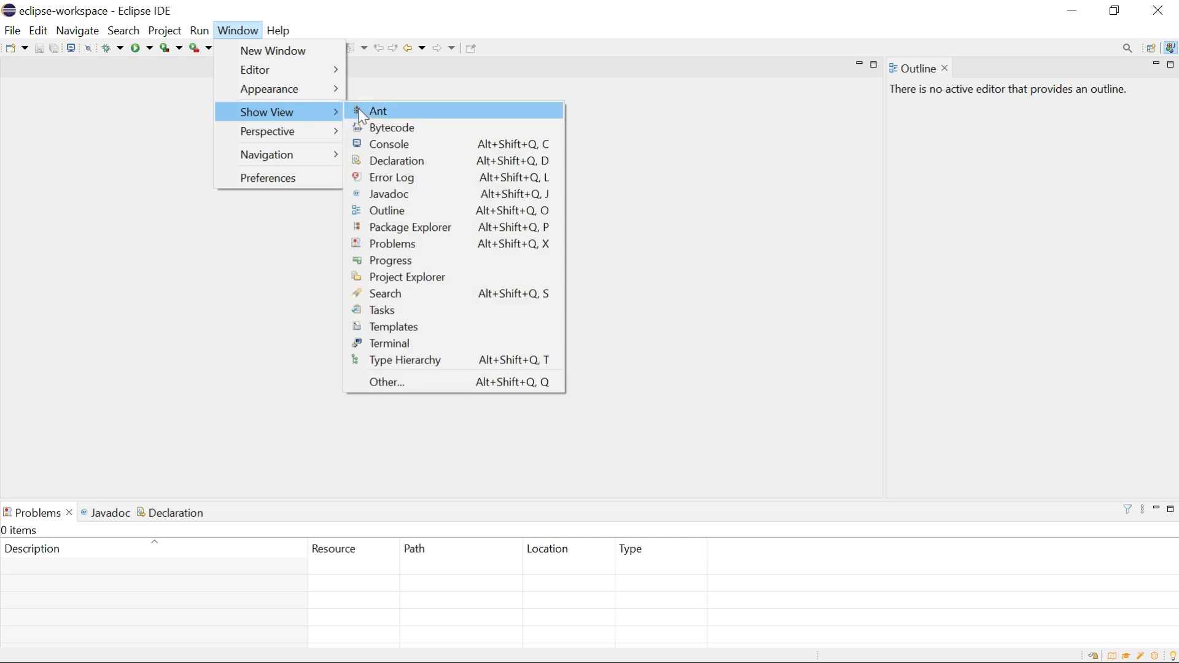
{"action": "left_click", "coordinate": [401, 283]}
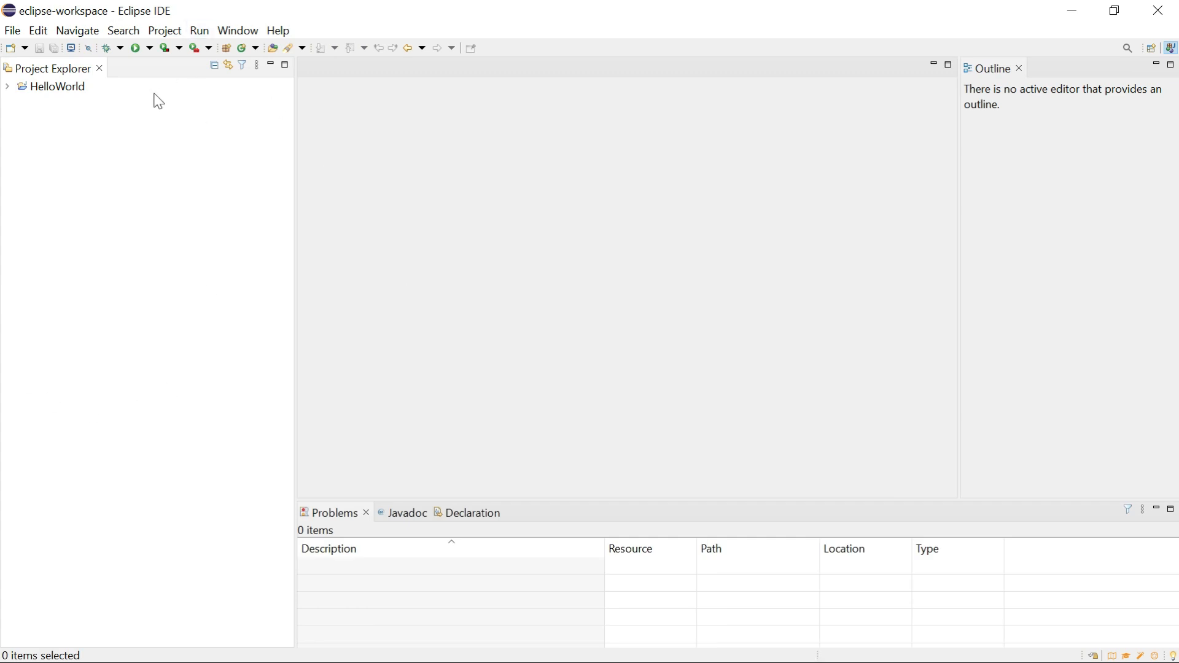
Create a new package named ptt in the HelloWorld project's src folder.
{"action": "left_click", "coordinate": [43, 92]}
{"action": "right_click", "coordinate": [52, 91]}
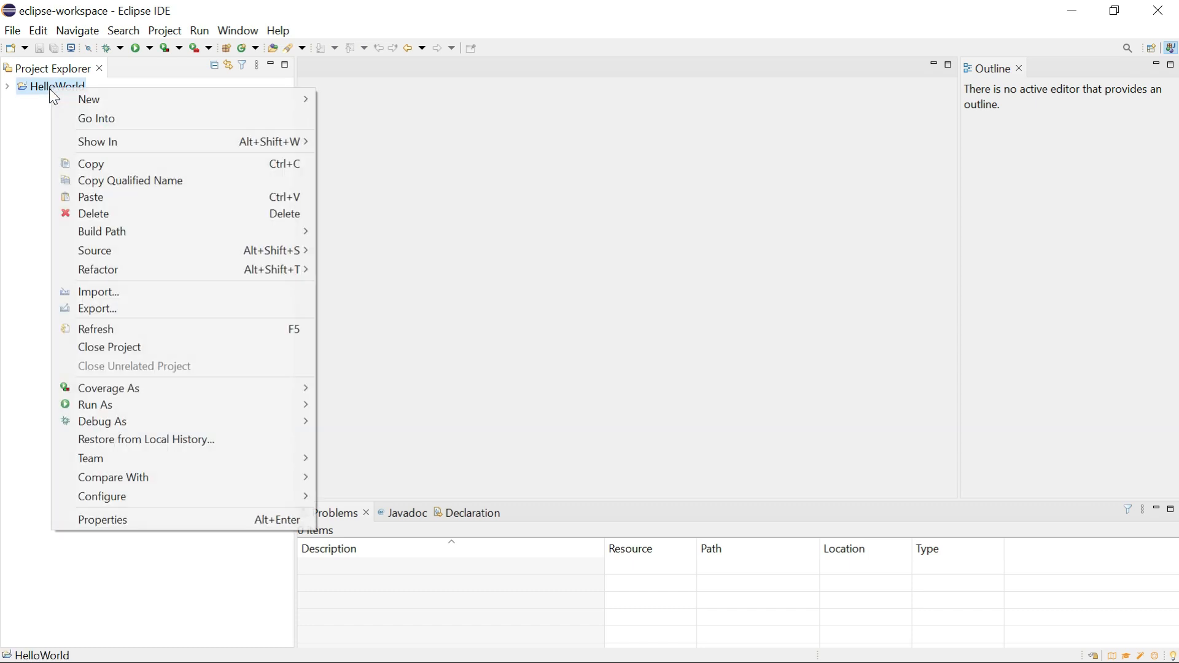
{"action": "mouse_move", "coordinate": [192, 100]}
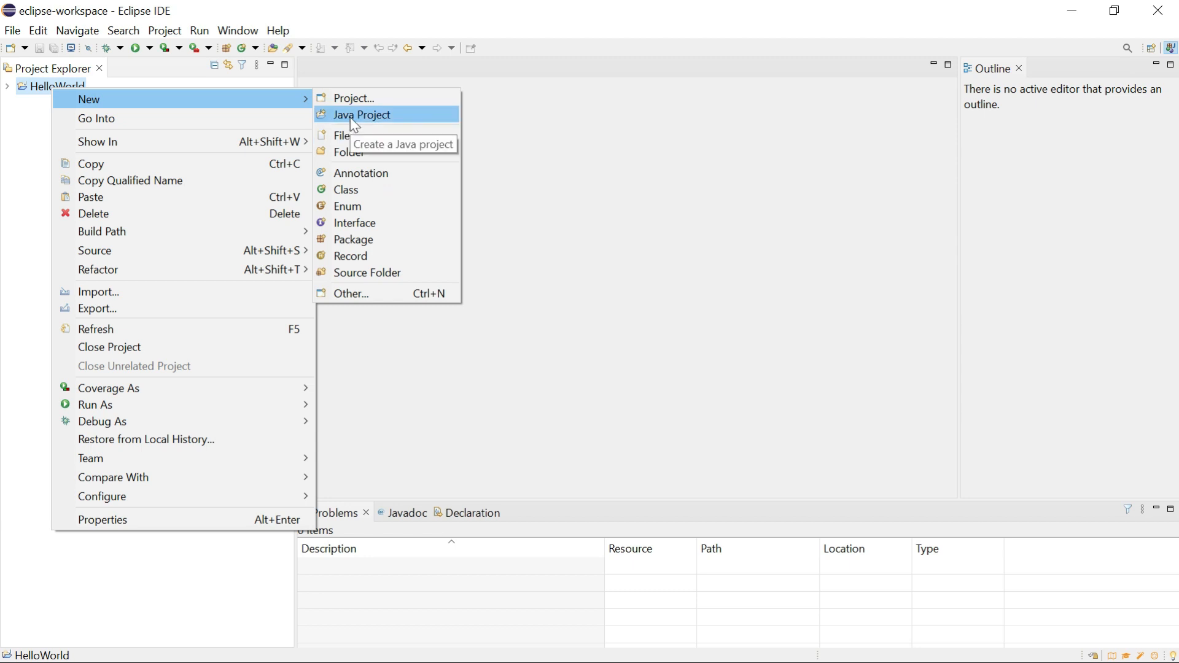
{"action": "left_click", "coordinate": [364, 240]}
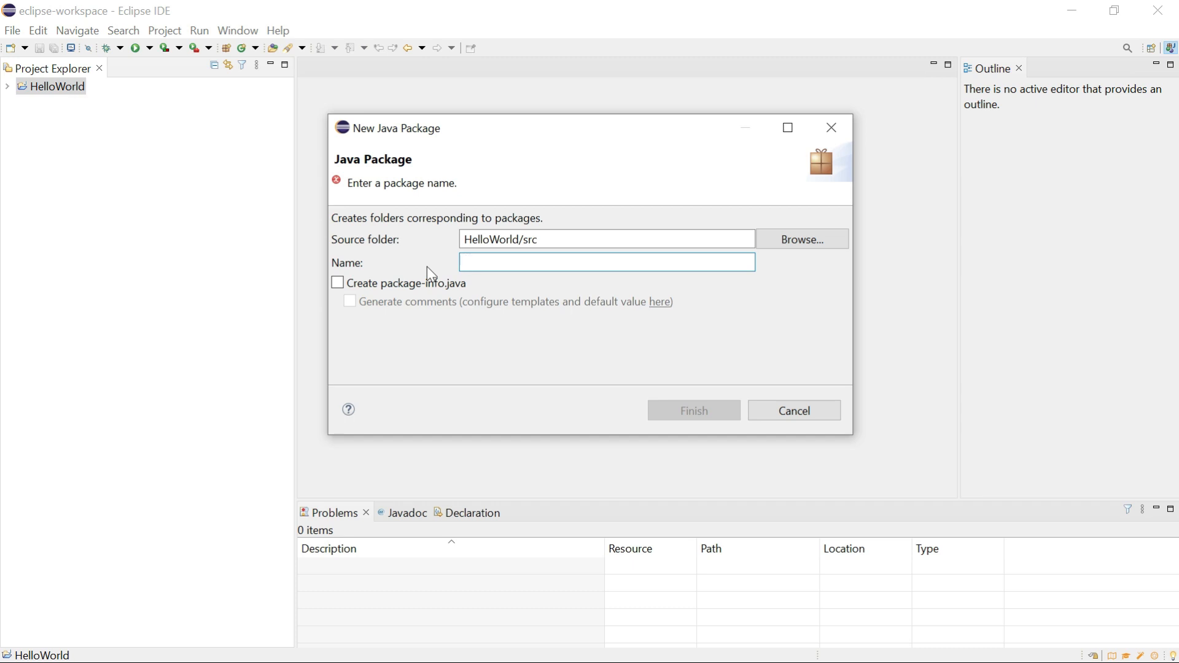
{"action": "type", "text": "ptt"}
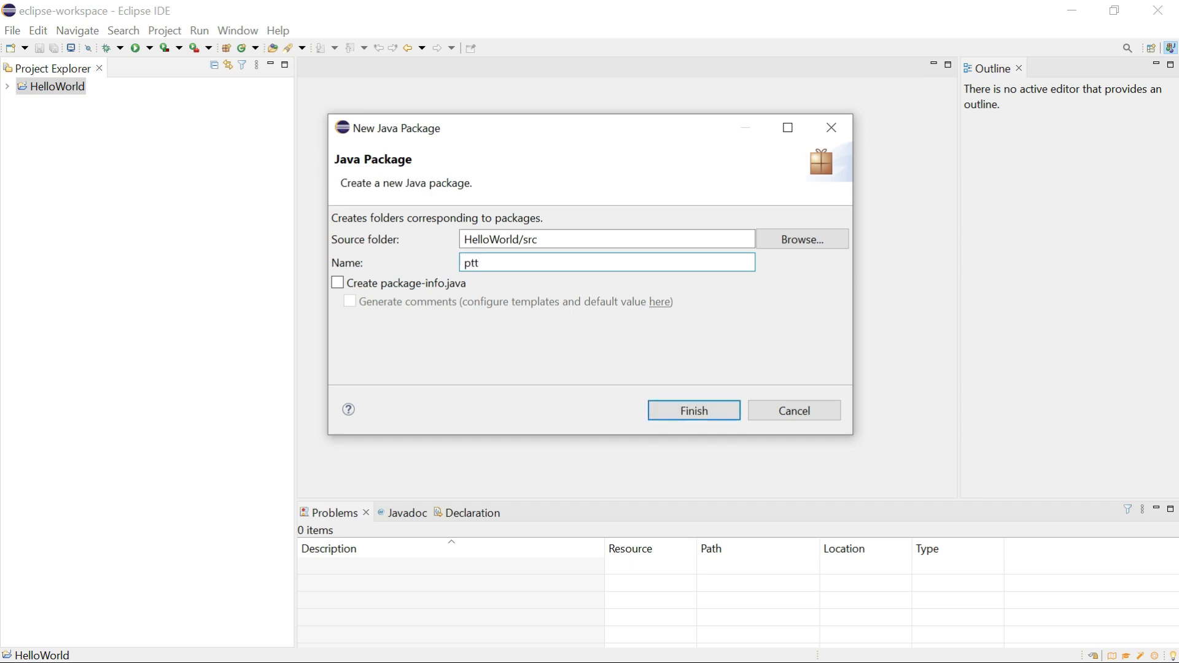
{"action": "left_click", "coordinate": [692, 418]}
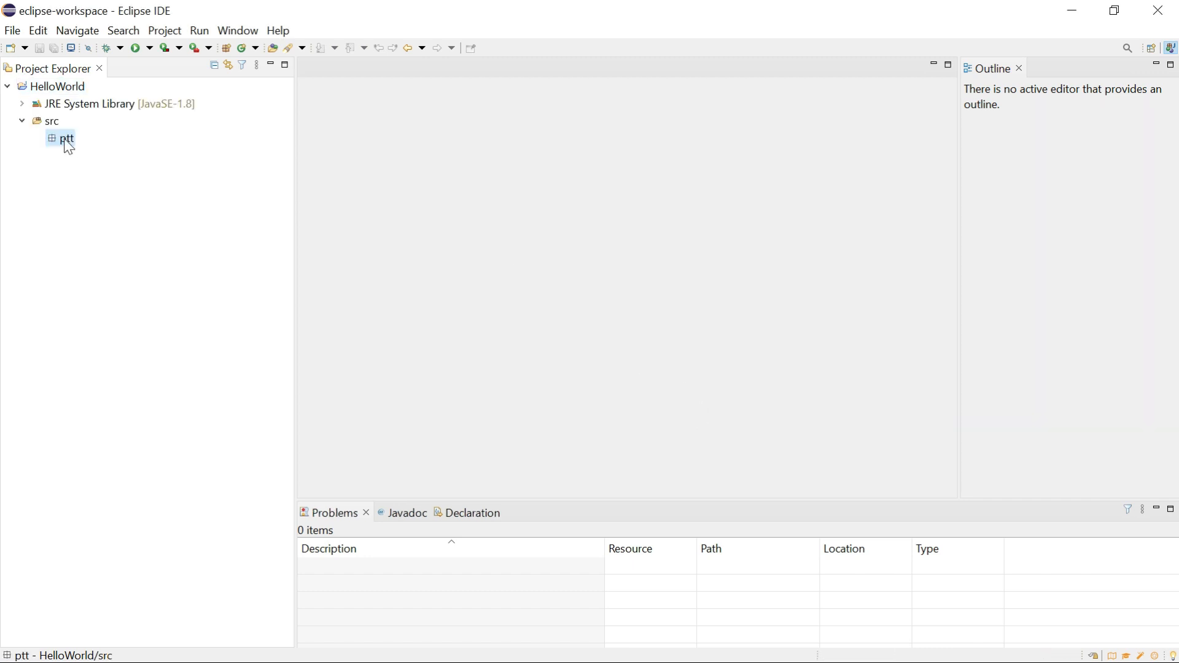
Start a new Java class in the ptt package and name it sample1.
{"action": "right_click", "coordinate": [72, 141]}
{"action": "mouse_move", "coordinate": [202, 146]}
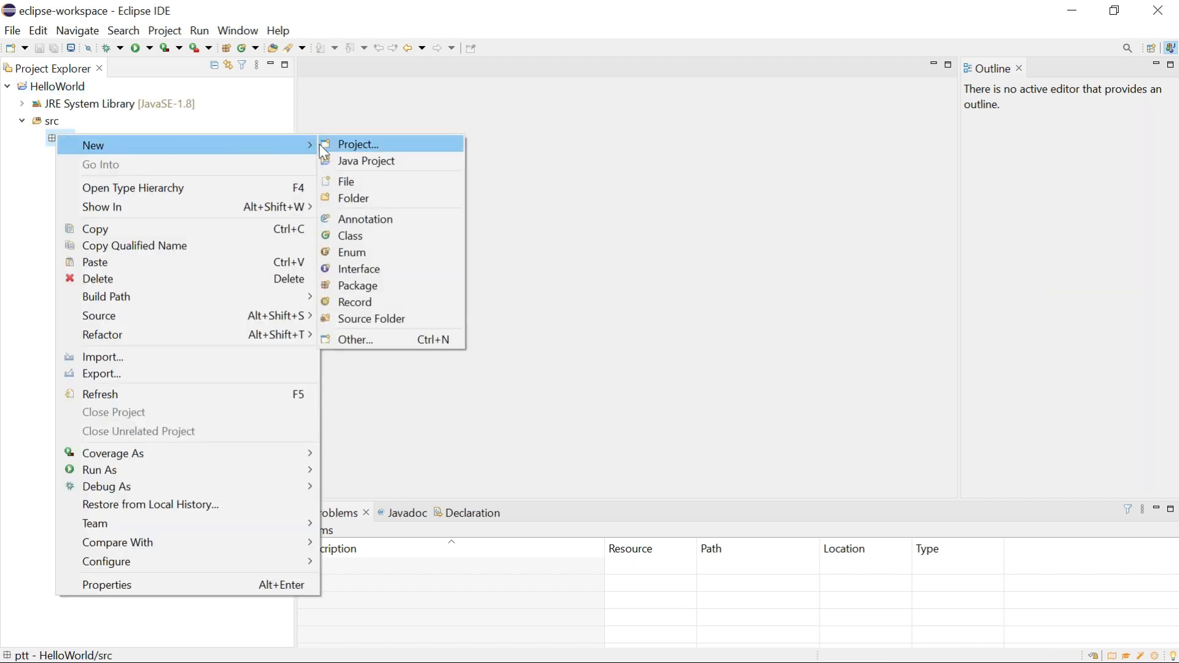
{"action": "left_click", "coordinate": [360, 240]}
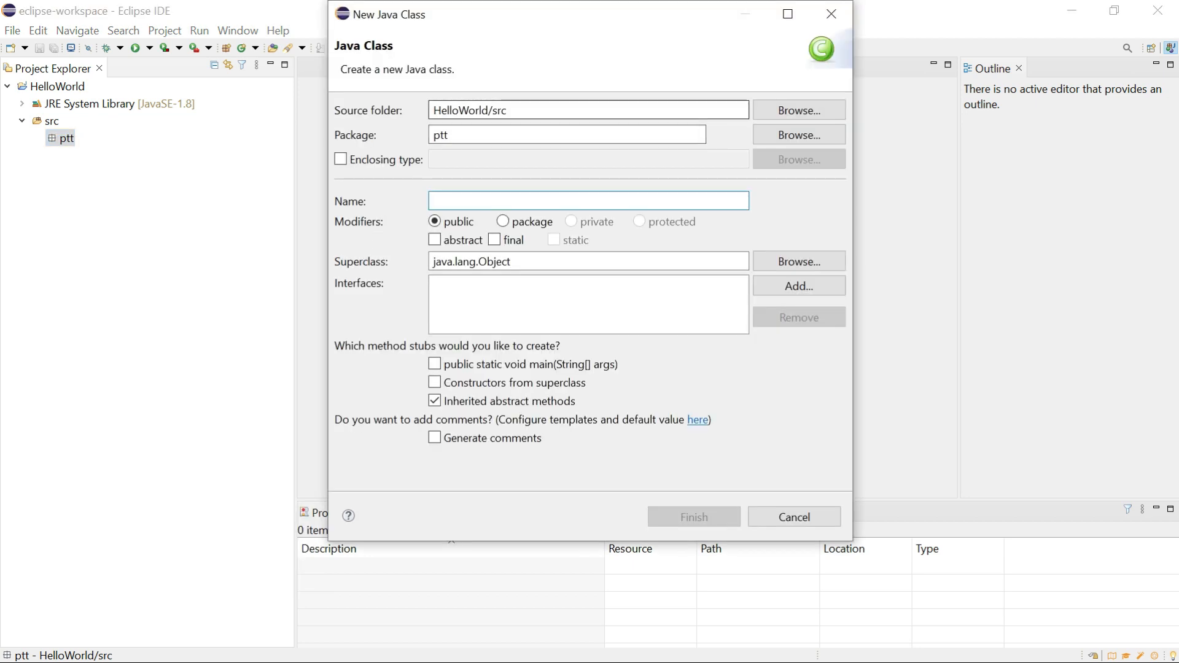
{"action": "left_click_drag", "start_coordinate": [509, 111], "coordinate": [429, 133]}
{"action": "left_click", "coordinate": [436, 201]}
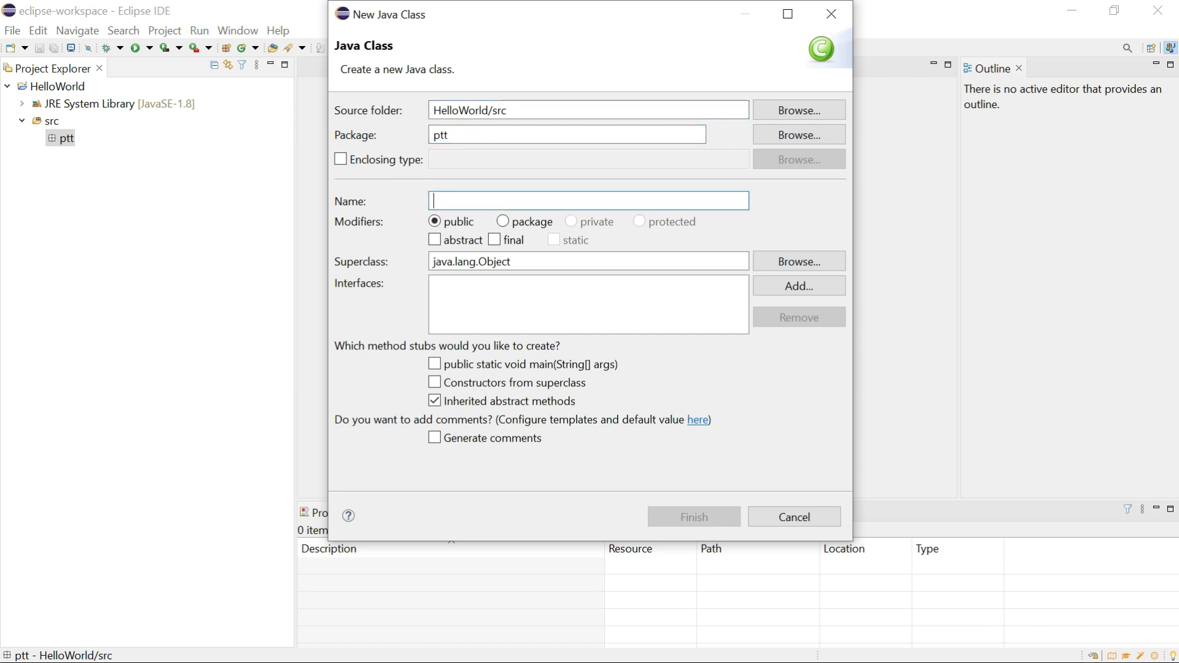
{"action": "type", "text": "sam"}
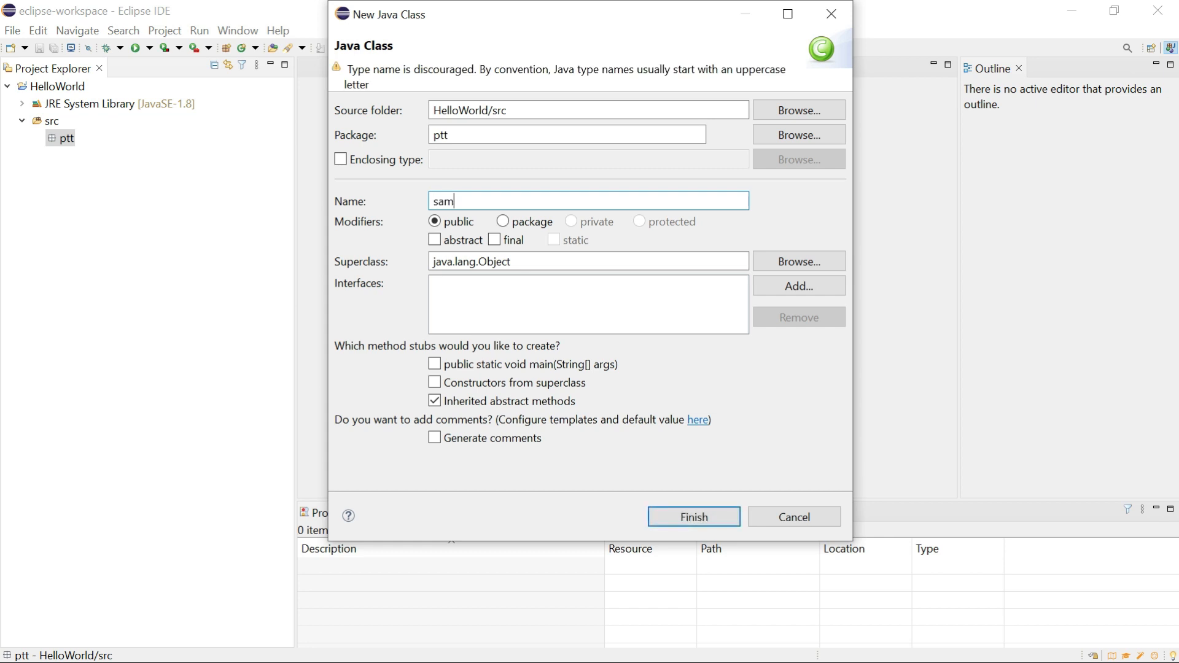
{"action": "type", "text": "ple1"}
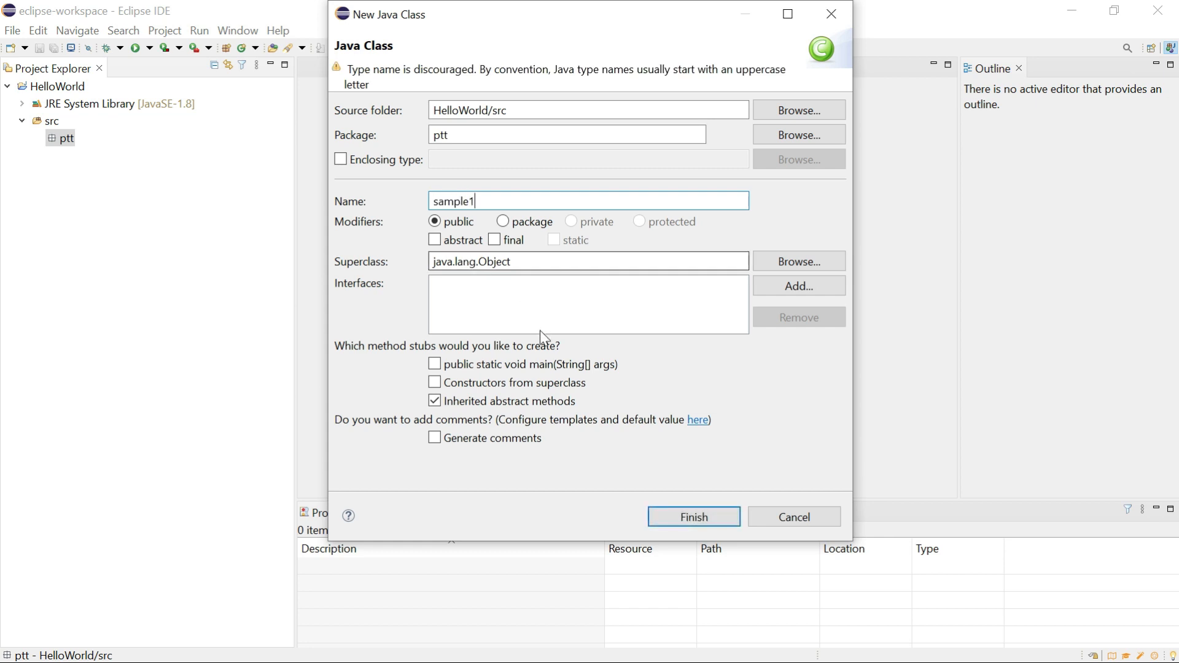
Include the public static void main(String[] args) method stub and create the class.
{"action": "left_click", "coordinate": [438, 366]}
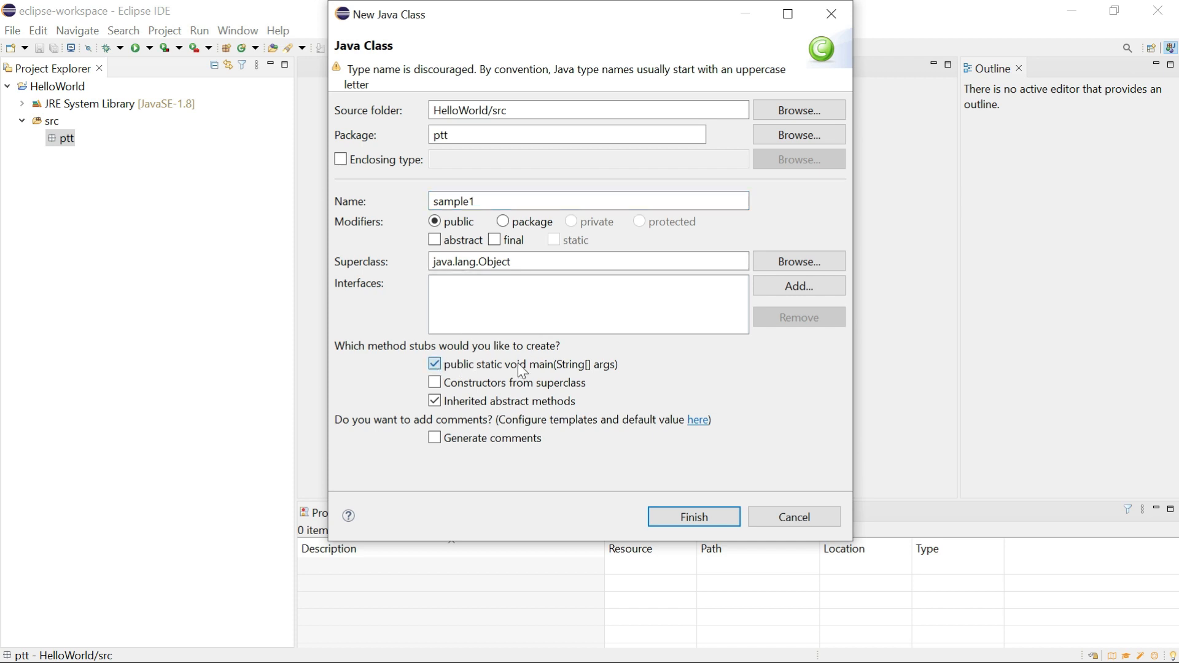
{"action": "left_click", "coordinate": [438, 366]}
{"action": "left_click", "coordinate": [438, 366]}
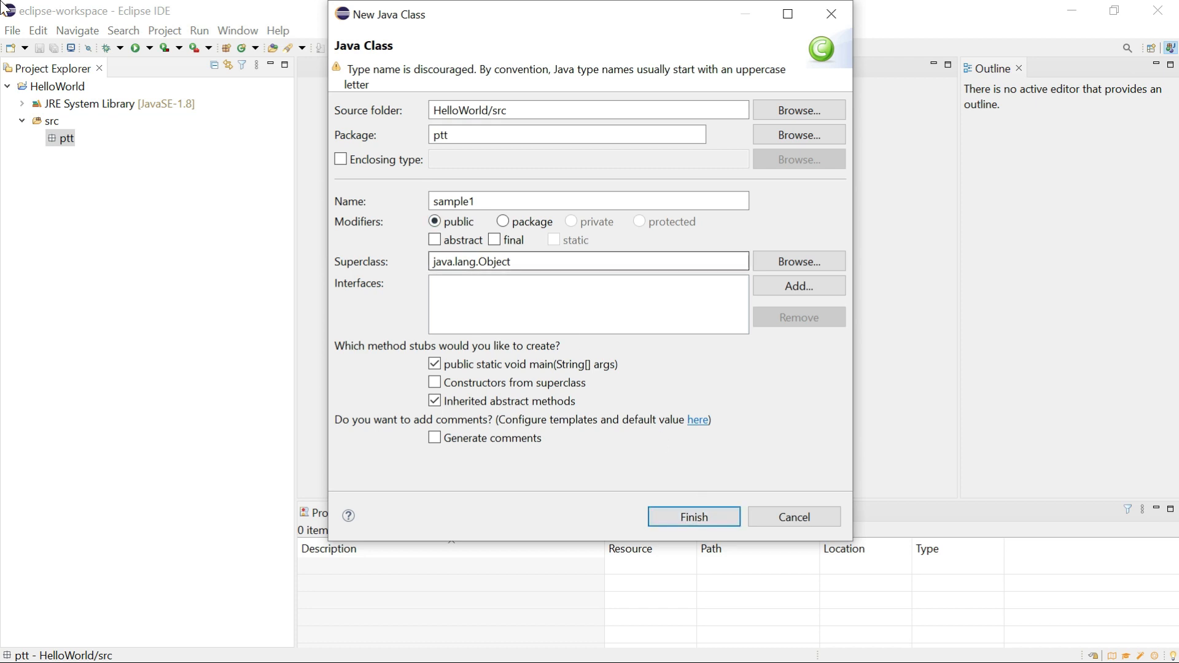
{"action": "left_click", "coordinate": [727, 520]}
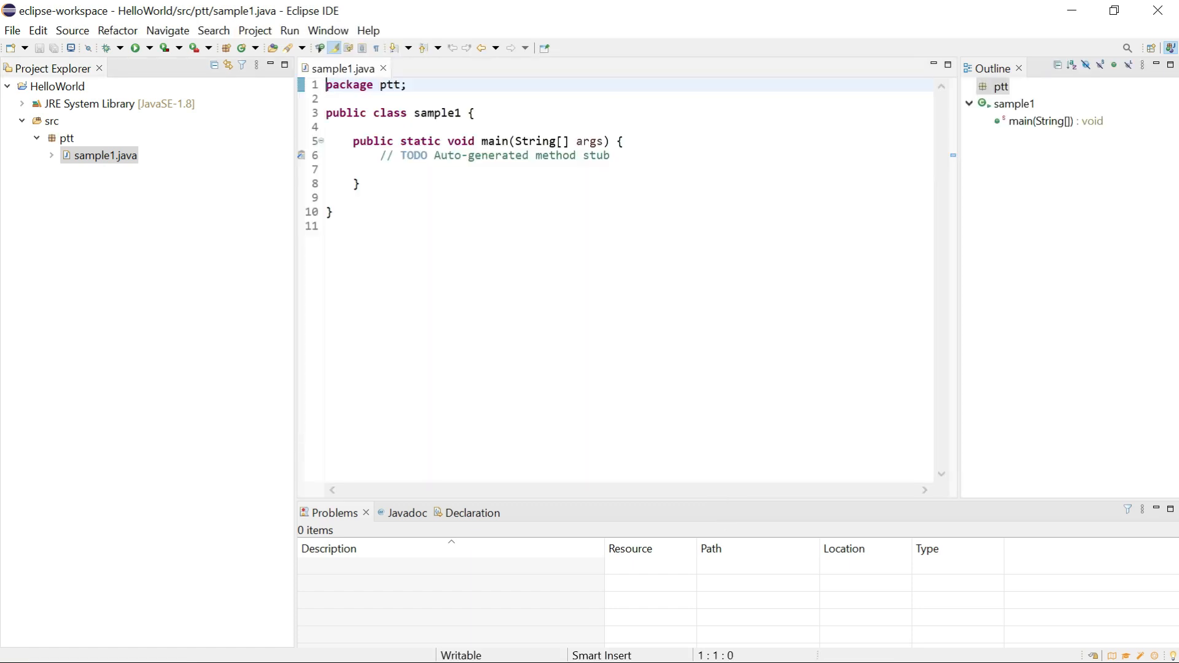
Examine the package line, the class name and the main method signature in sample1.java.
{"action": "key", "text": "End"}
{"action": "key", "text": "shift+Left"}
{"action": "key", "text": "shift+Left"}
{"action": "key", "text": "shift+Left"}
{"action": "key", "text": "shift+Left"}
{"action": "left_click_drag", "start_coordinate": [468, 113], "coordinate": [414, 113]}
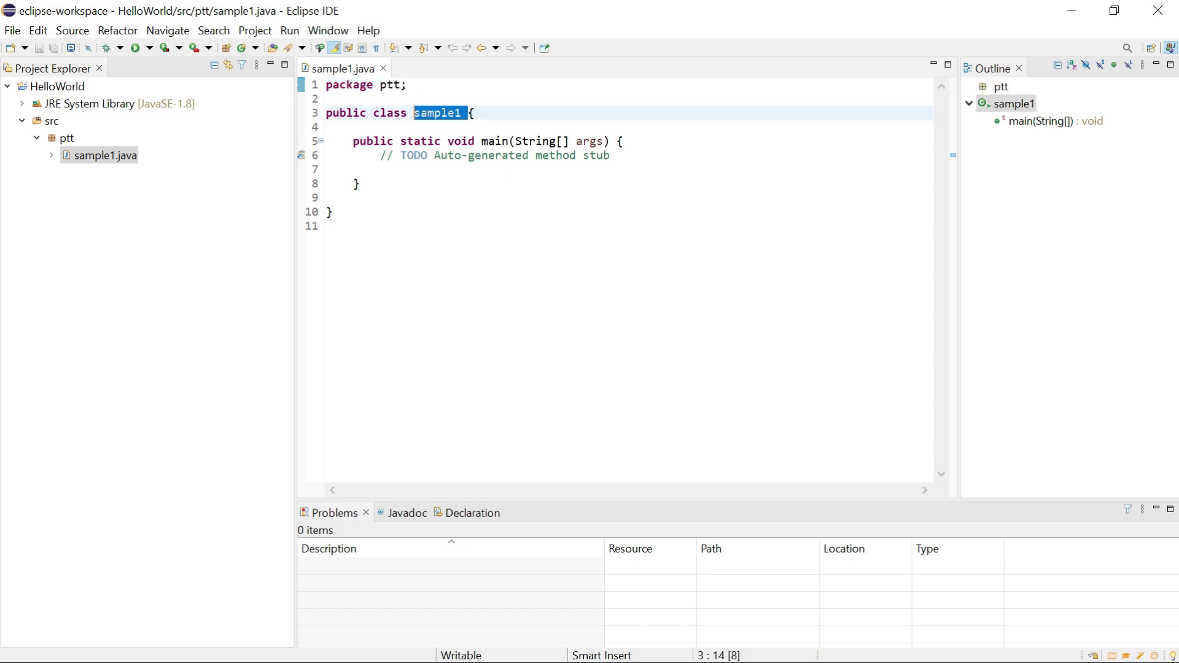
{"action": "left_click", "coordinate": [327, 198]}
{"action": "left_click_drag", "start_coordinate": [353, 141], "coordinate": [616, 142]}
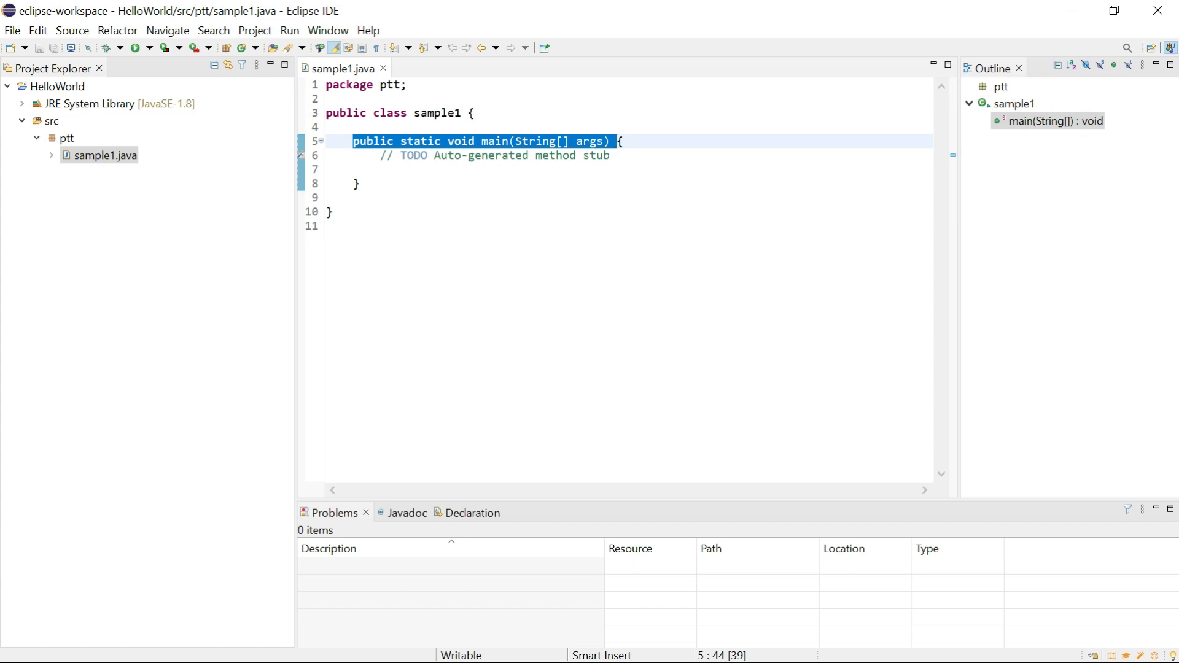
Write the statement System.out.println("Welcome to PTT"); on the empty line inside the main method.
{"action": "left_click", "coordinate": [327, 170]}
{"action": "type", "text": "system."}
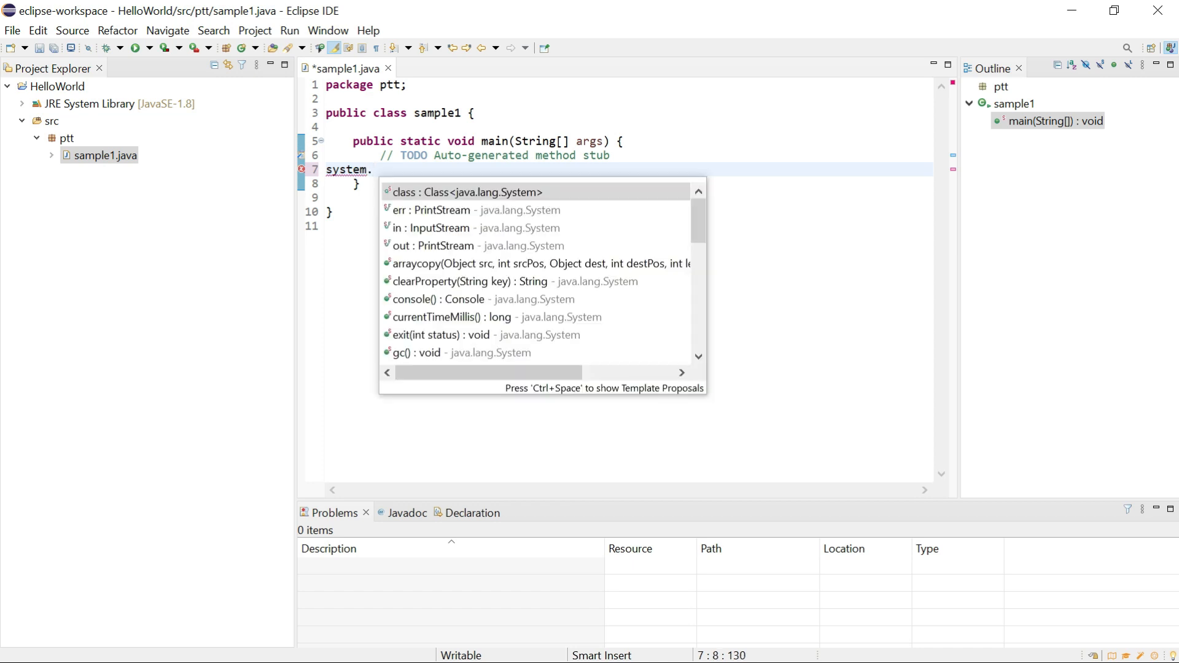
{"action": "type", "text": "out"}
{"action": "key", "text": "Return"}
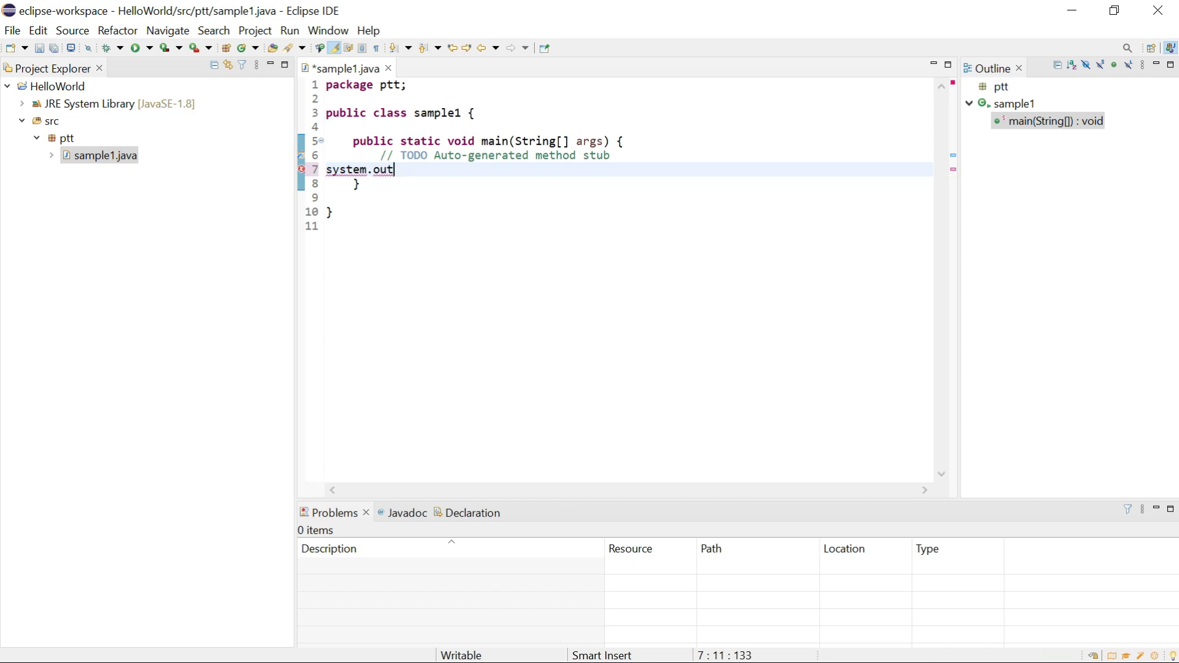
{"action": "type", "text": ".print"}
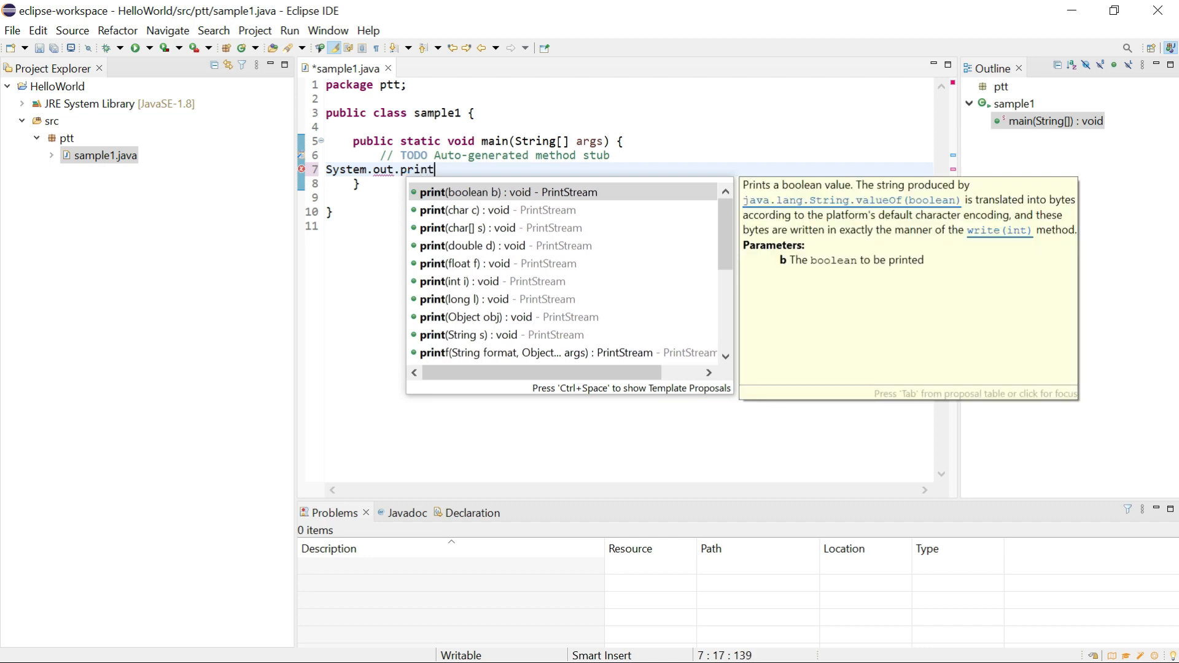
{"action": "type", "text": "ln(\""}
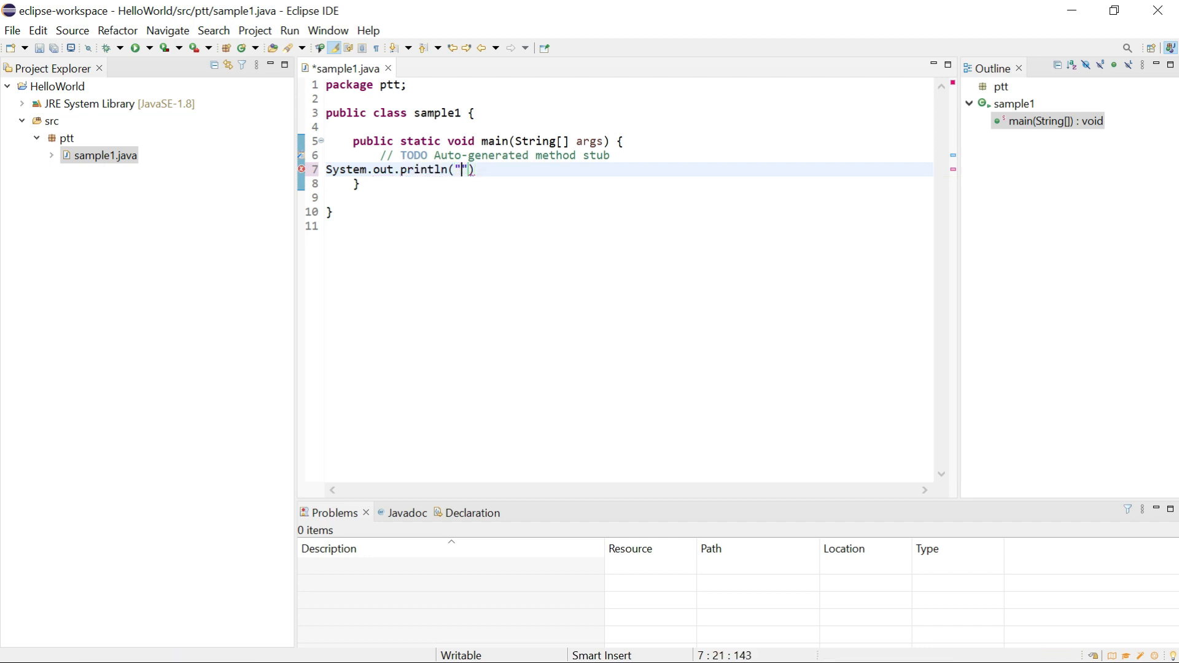
{"action": "type", "text": "Welcome to PTT"}
{"action": "key", "text": "End"}
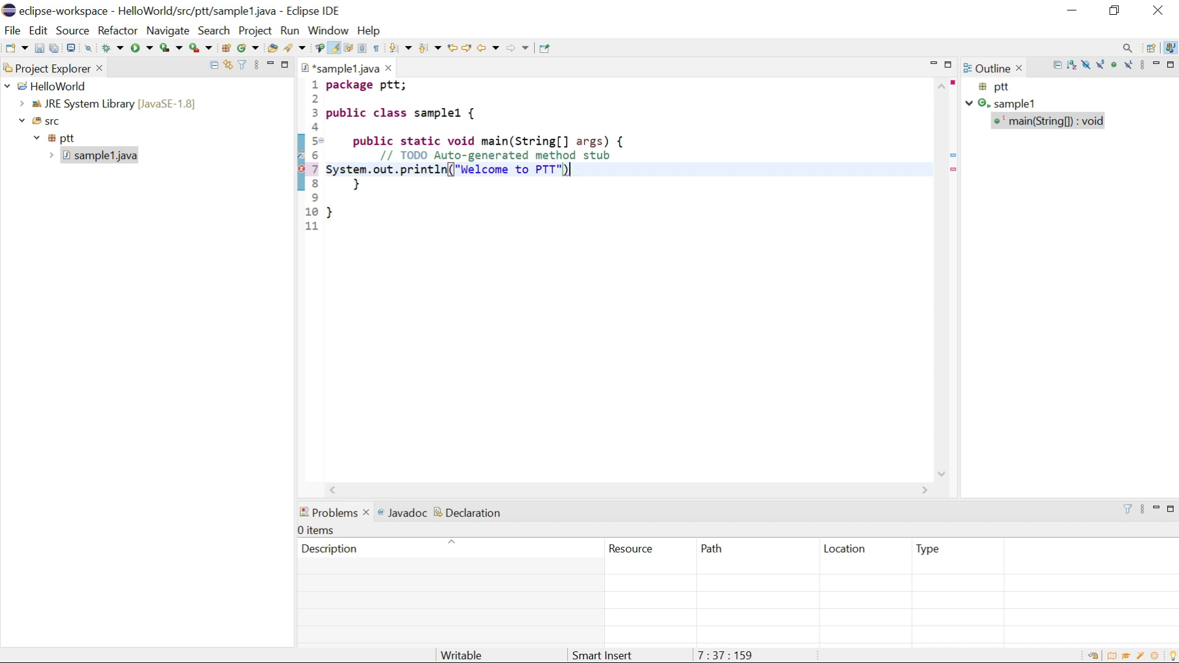
{"action": "type", "text": ";"}
Run the sample1 program and look through the Javadoc, Declaration and Console views.
{"action": "left_click", "coordinate": [289, 30]}
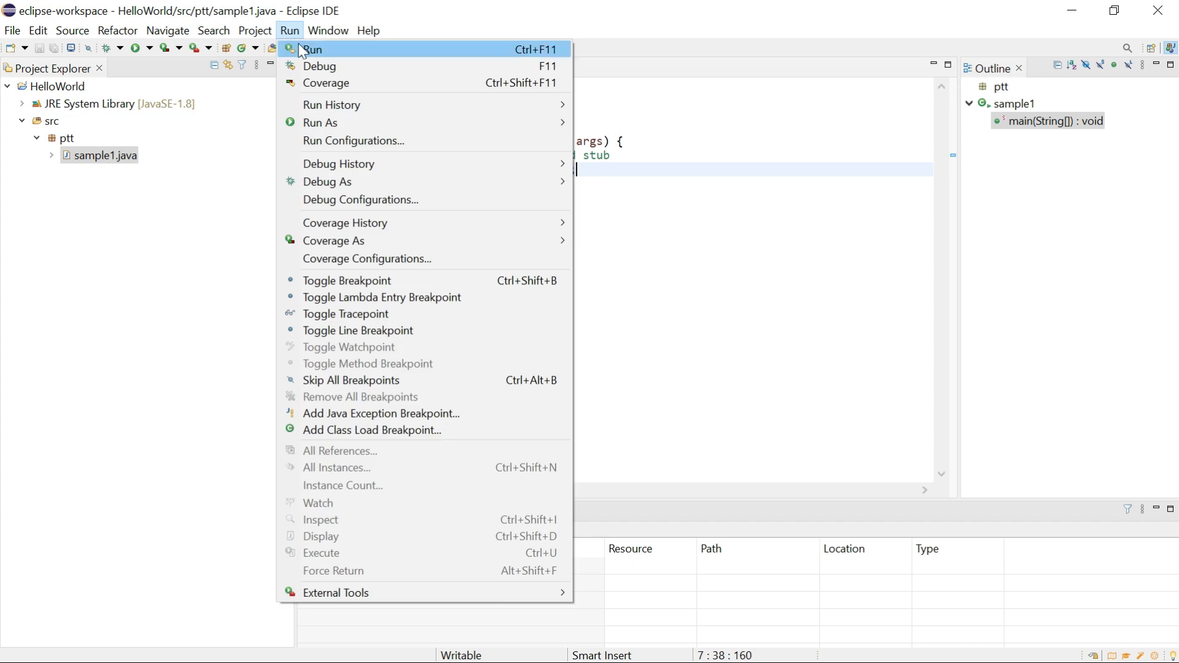
{"action": "left_click", "coordinate": [305, 51]}
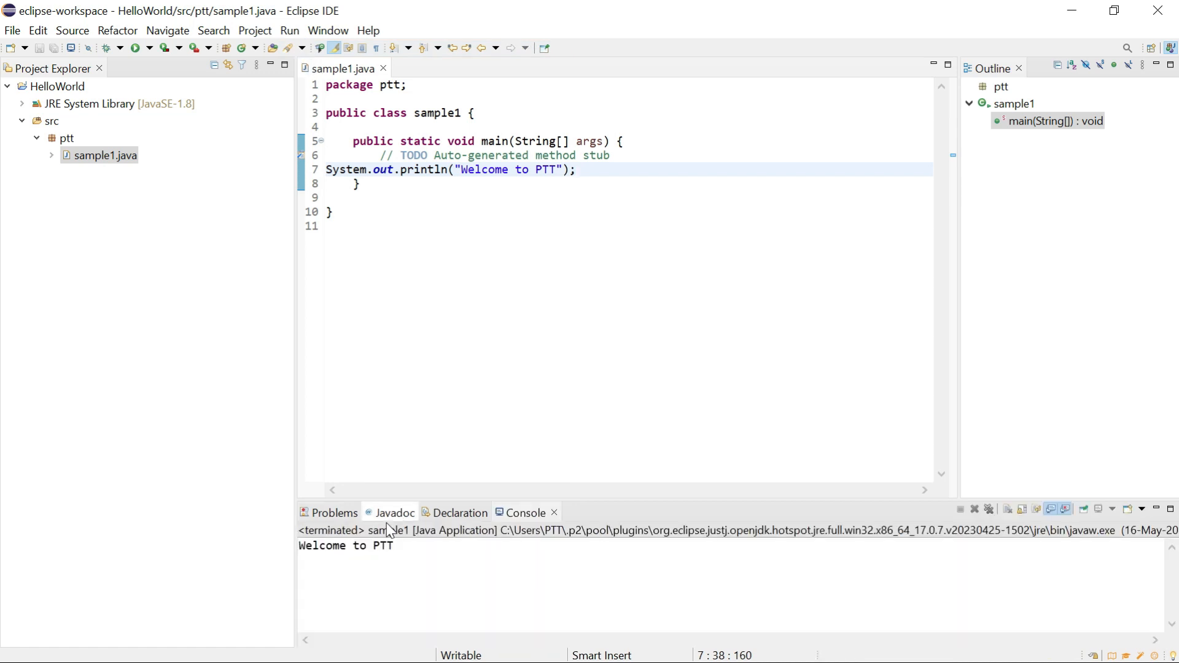
{"action": "left_click", "coordinate": [392, 513]}
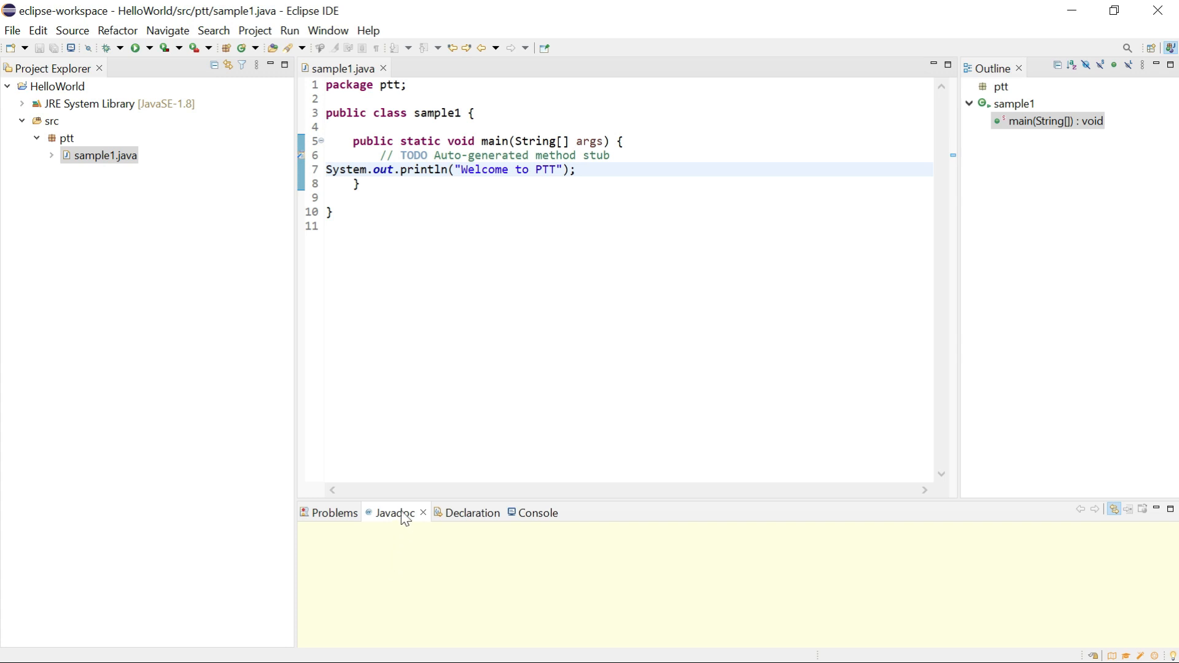
{"action": "left_click", "coordinate": [475, 515]}
{"action": "left_click", "coordinate": [532, 513]}
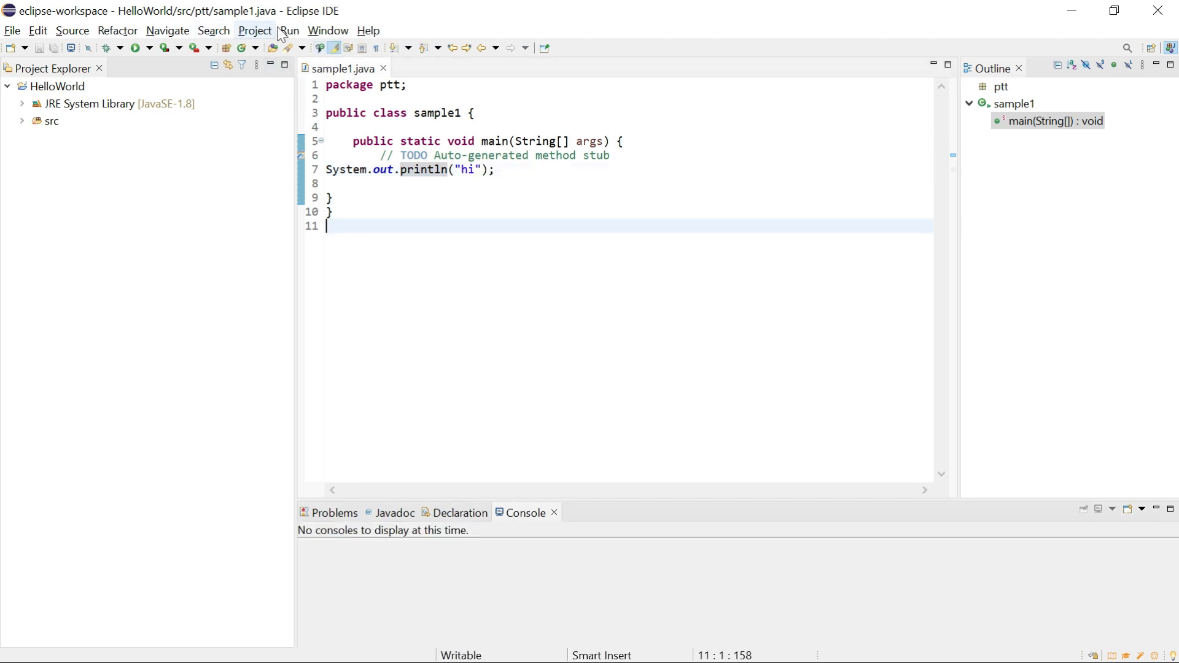
Run the sample1 program that prints "hi", check its output in the Console, and launch it once more.
{"action": "left_click", "coordinate": [289, 32]}
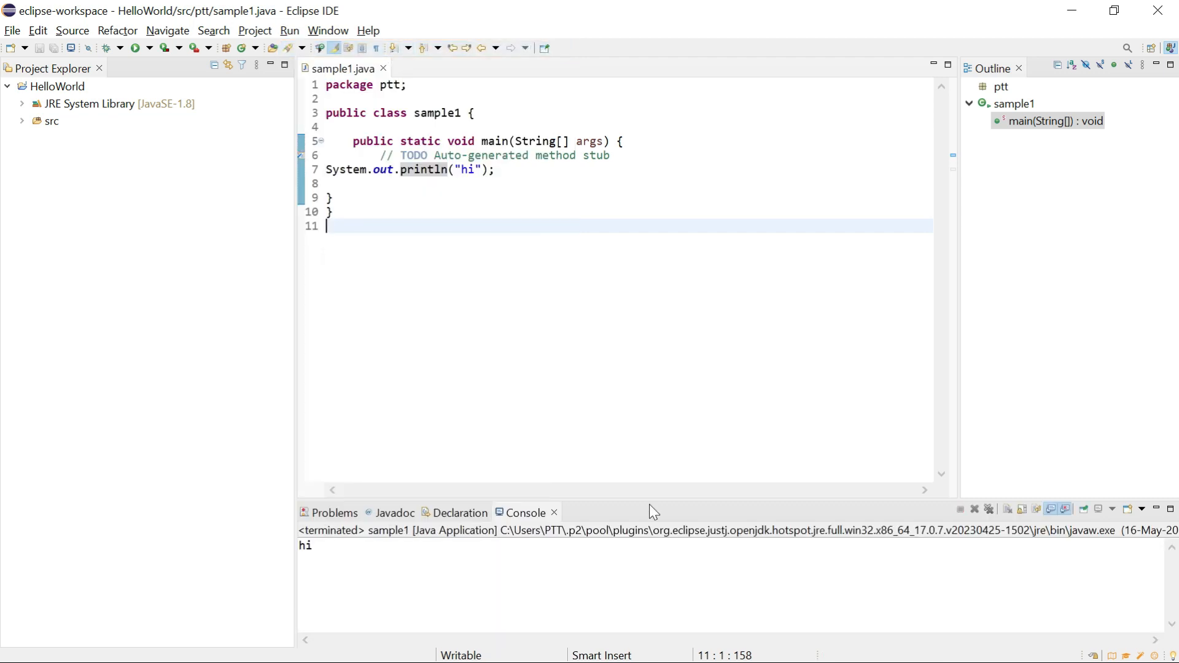
{"action": "left_click", "coordinate": [522, 514]}
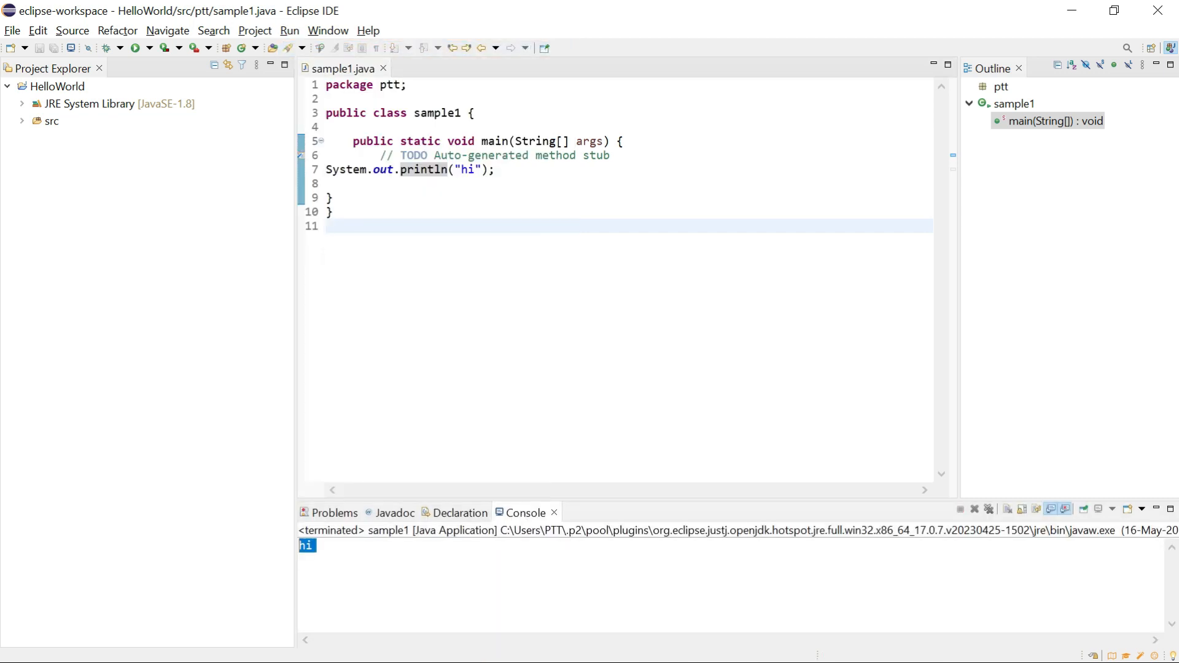
{"action": "left_click", "coordinate": [229, 384]}
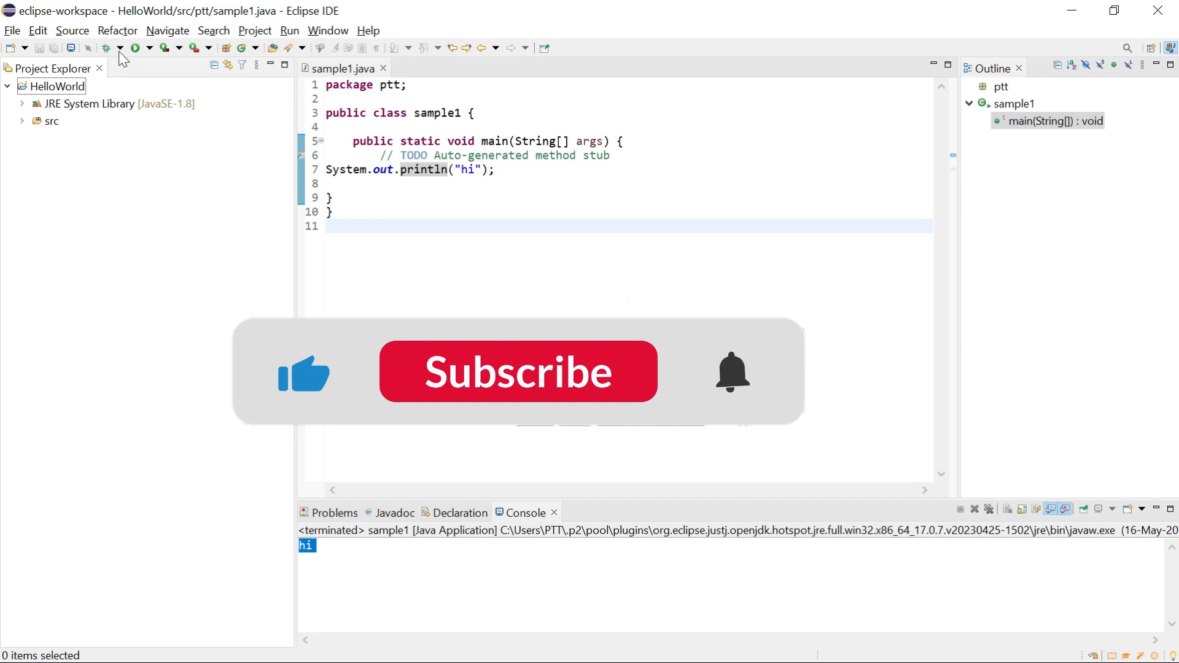
{"action": "left_click", "coordinate": [135, 49]}
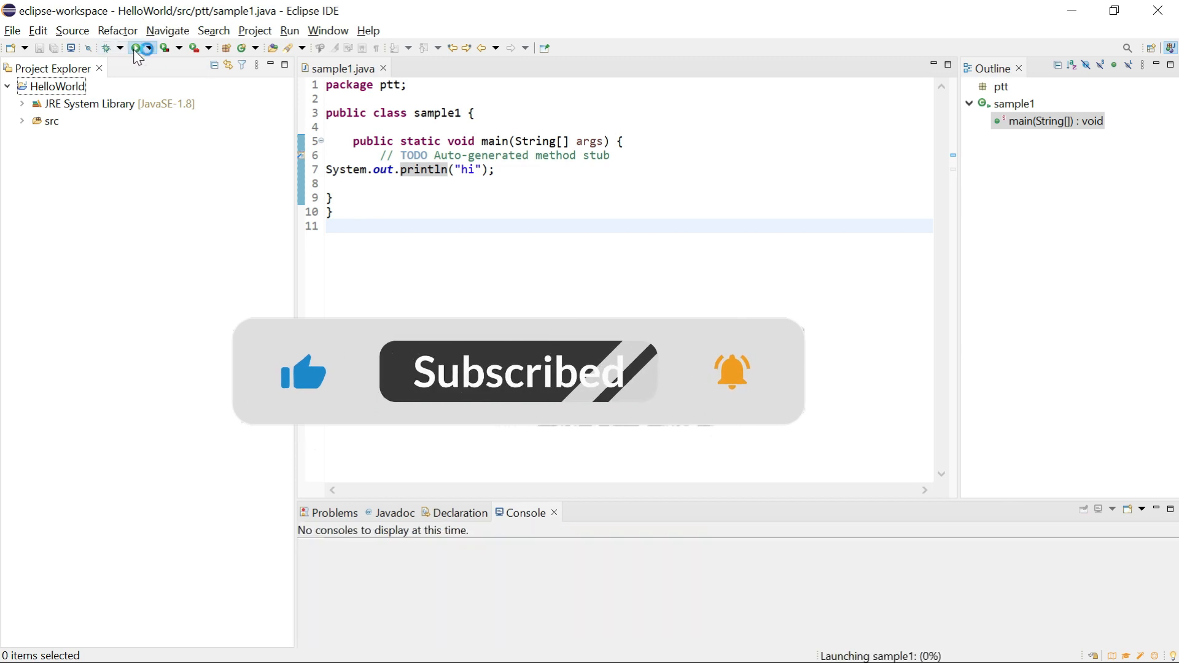